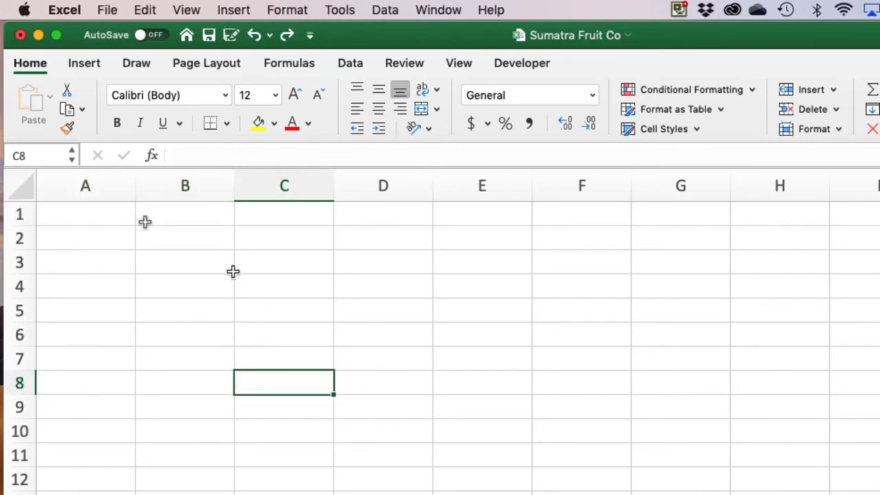
pyautogui.click(77, 212)
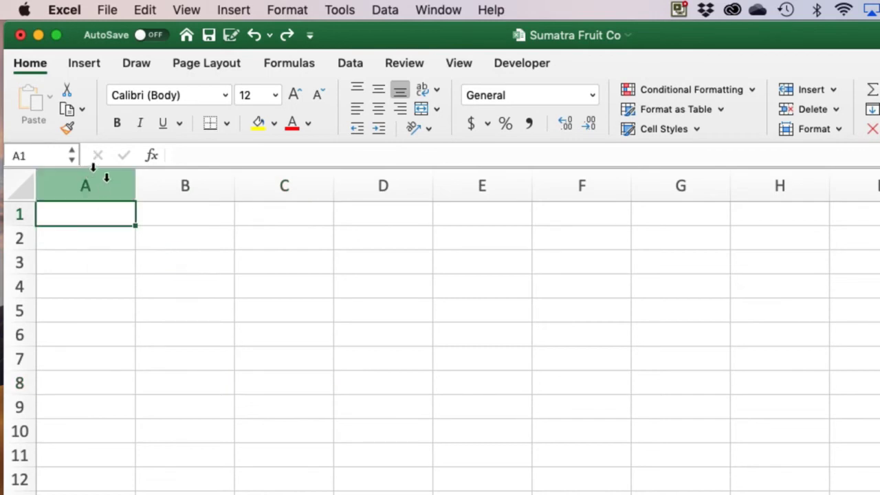
pyautogui.click(186, 261)
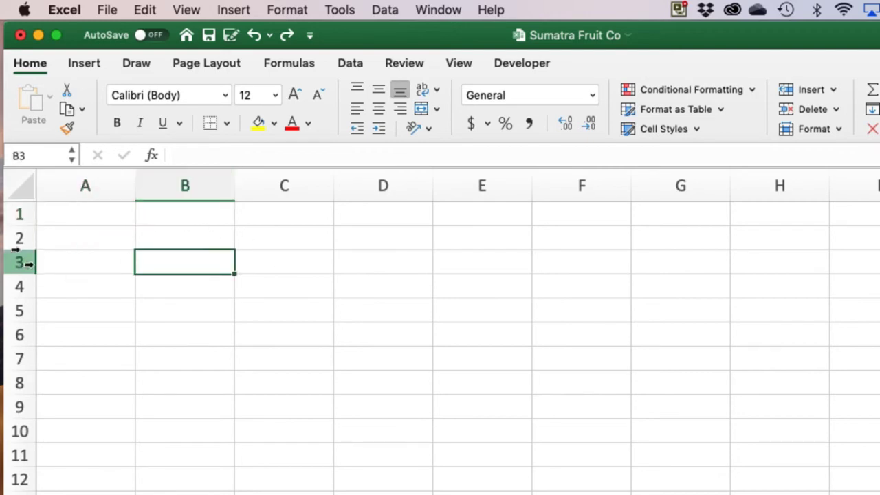
pyautogui.click(76, 212)
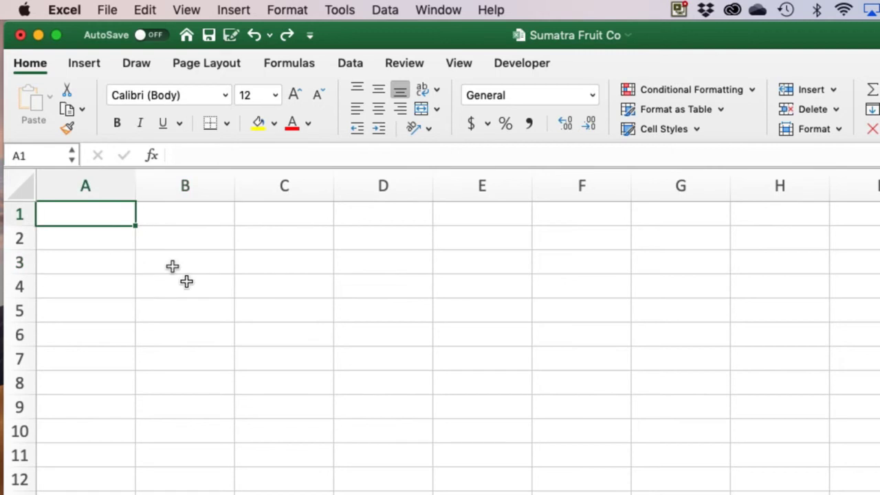
# Step: Merge and center cells A1 through C1 into one title cell
pyautogui.moveTo(108, 210); pyautogui.dragTo(269, 210)
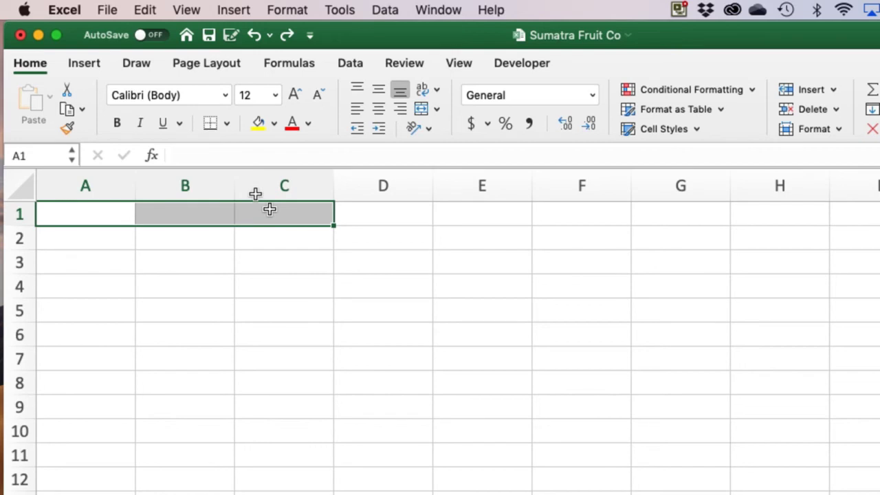
pyautogui.click(421, 110)
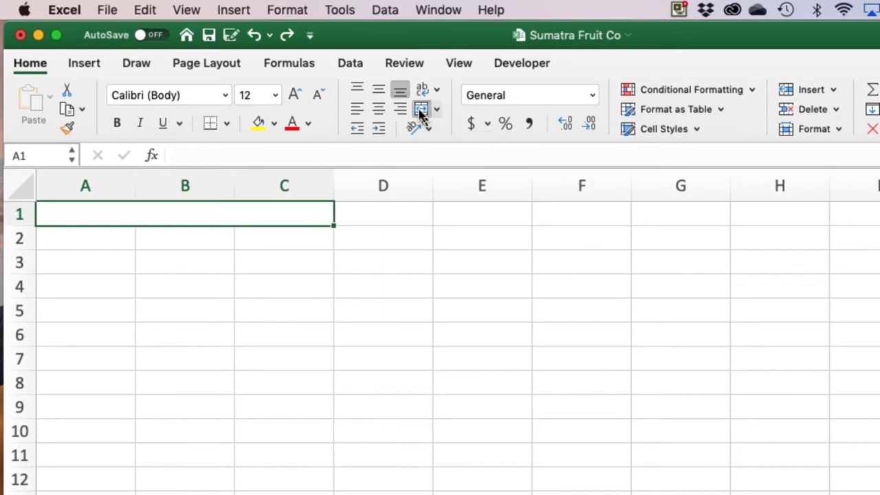
pyautogui.click(415, 339)
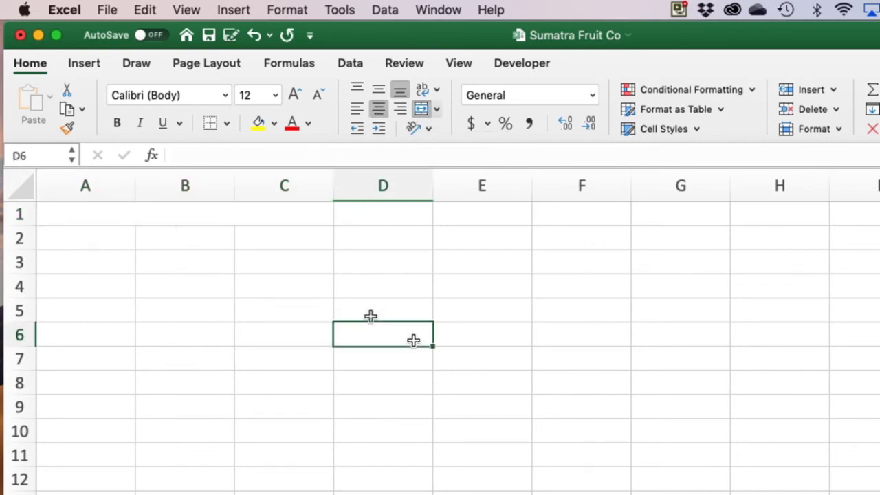
# Step: Enter the title "Sumatra Fruit Co - May Sales" in the merged cell in row 1
pyautogui.click(178, 218)
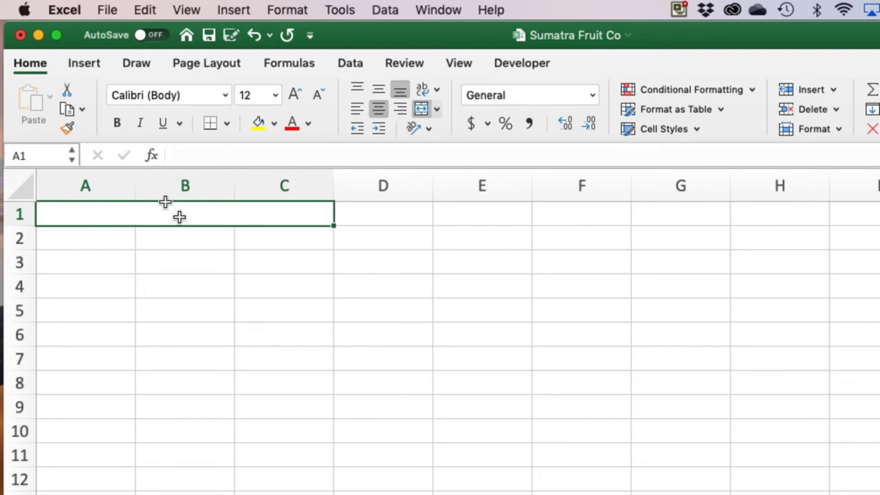
pyautogui.write('Su')
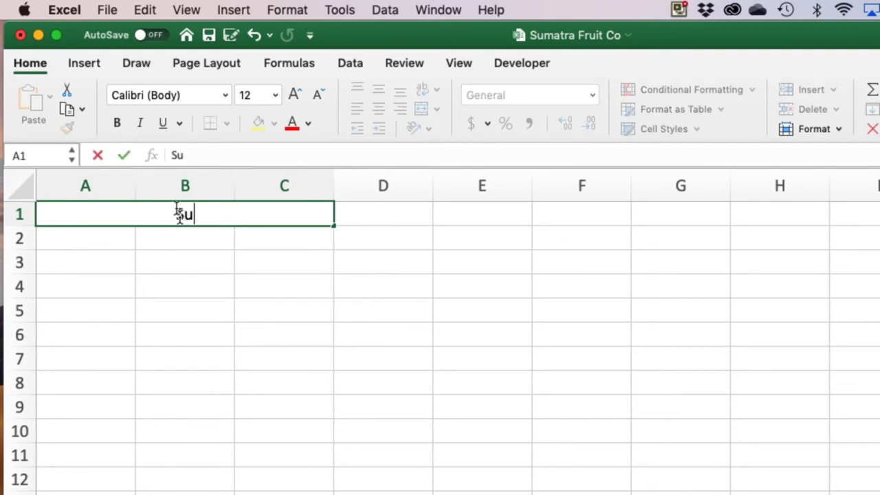
pyautogui.write('matra Fruit')
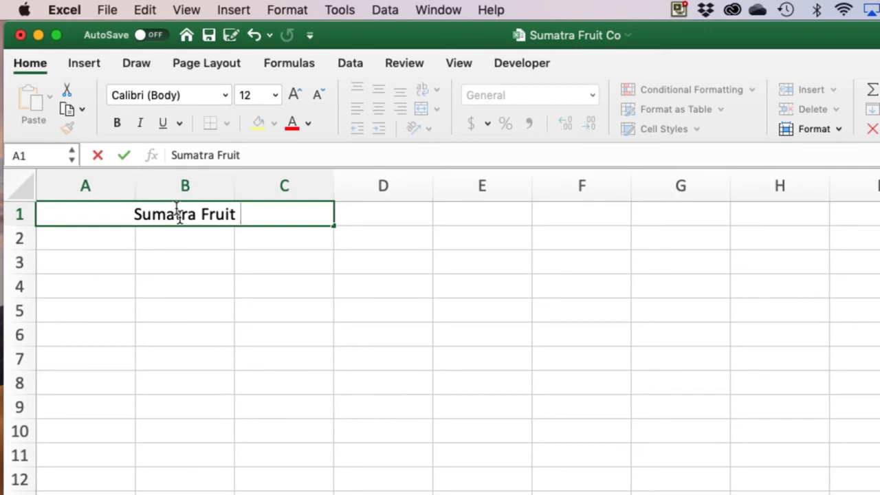
pyautogui.write(' Co -')
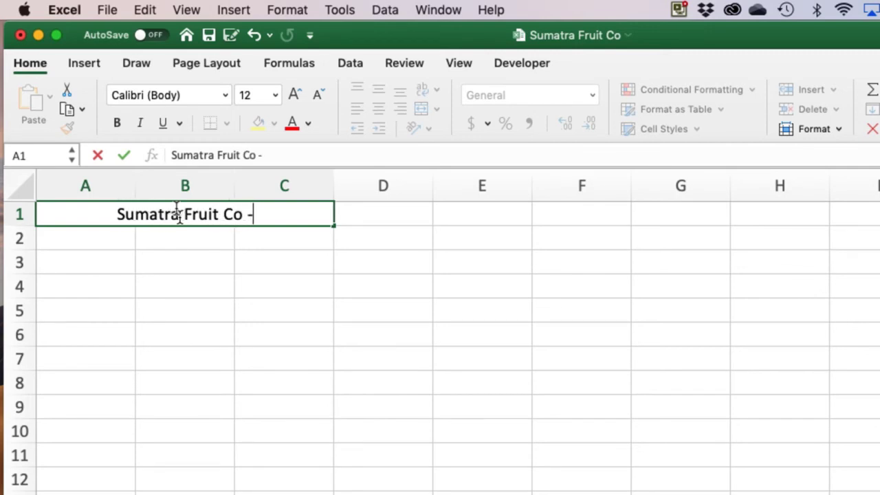
pyautogui.write(' May Sales')
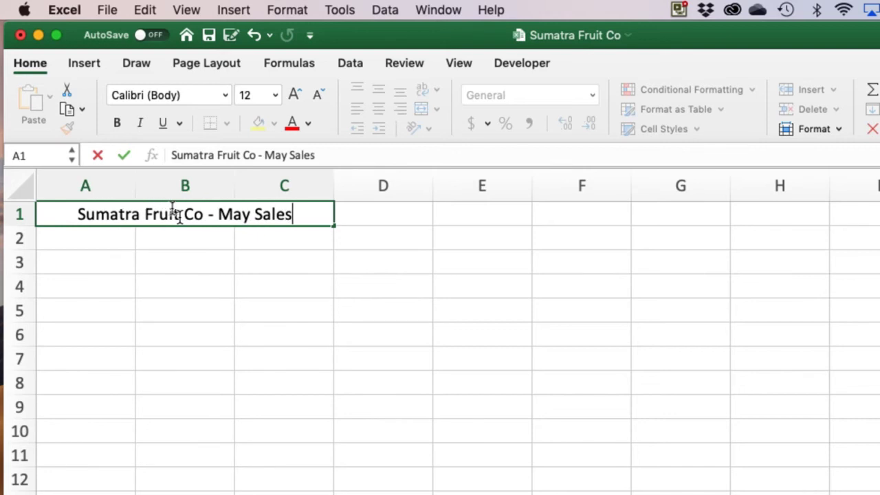
# Step: Enter the column headings Fruit, Napier and Hastings in cells A2 to C2
pyautogui.click(83, 243)
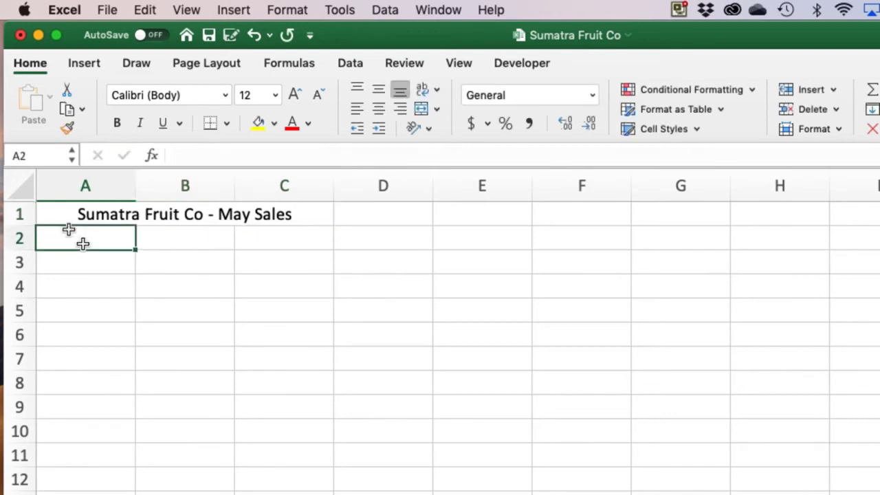
pyautogui.write('Fru')
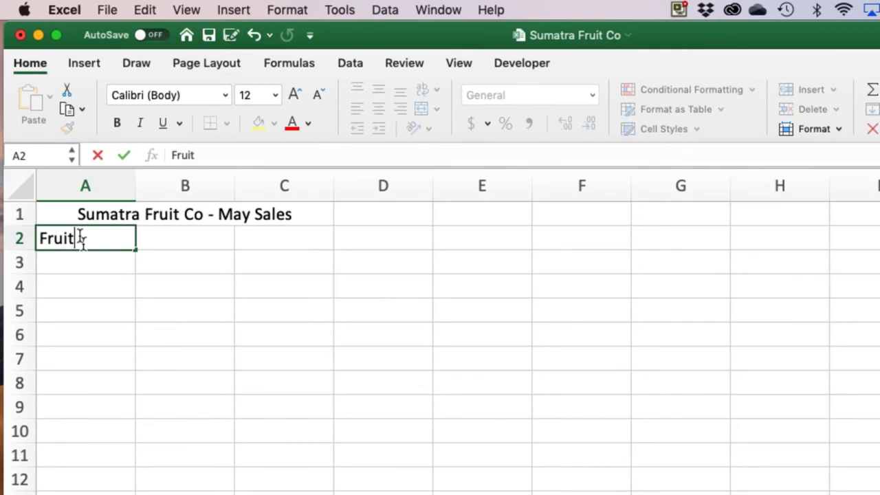
pyautogui.write('it')
pyautogui.press('Tab')
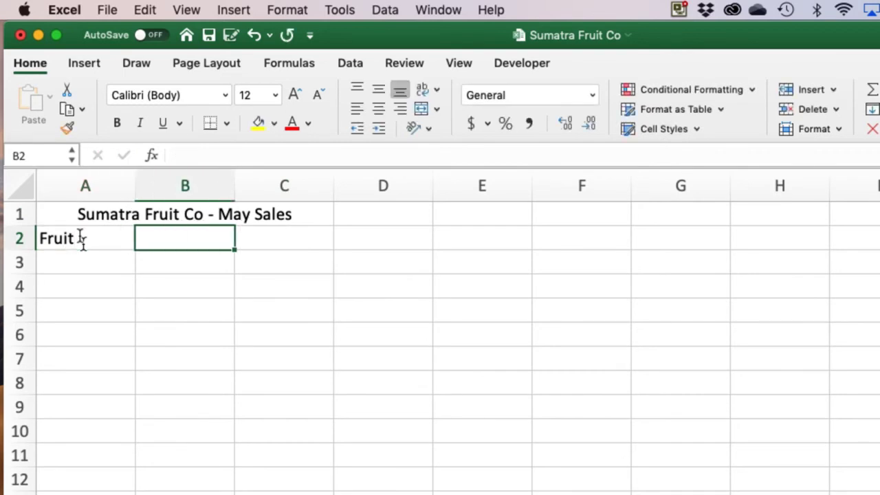
pyautogui.write('Napier')
pyautogui.press('Tab')
pyautogui.write('Hasting')
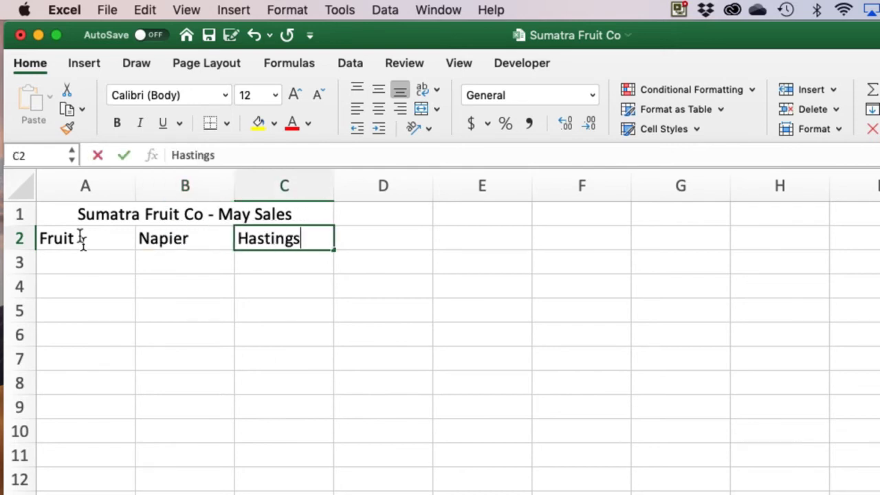
pyautogui.write('s')
pyautogui.click(110, 315)
# Step: Center the three column headings in cells A2 to C2 horizontally
pyautogui.click(101, 240)
pyautogui.moveTo(102, 240); pyautogui.dragTo(237, 234)
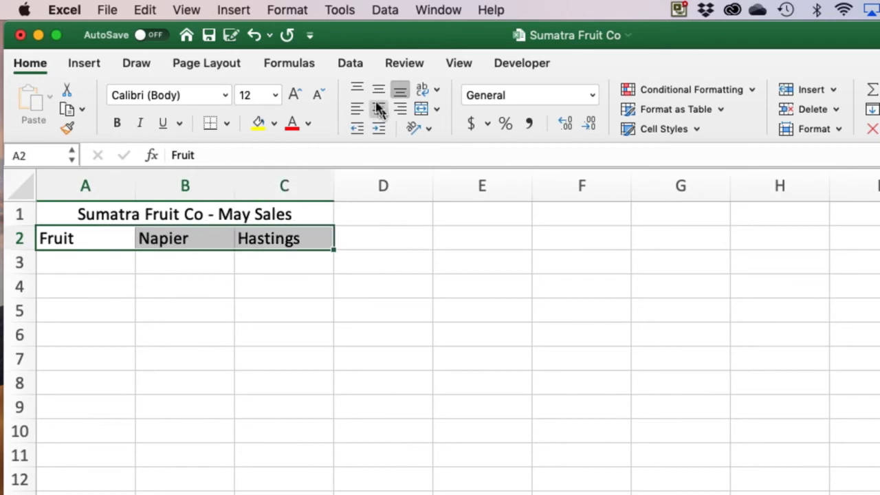
pyautogui.click(378, 110)
# Step: Enter "Magosteen" as the first fruit in cell A3
pyautogui.click(83, 267)
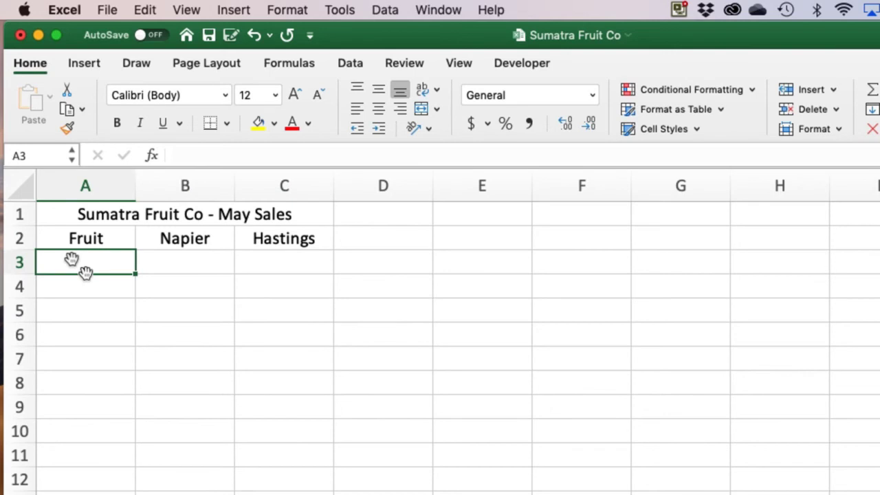
pyautogui.write('Mag')
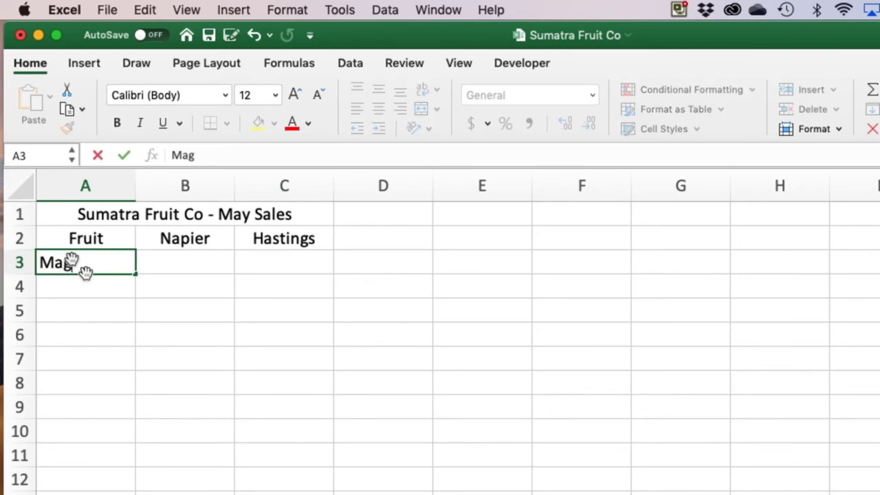
pyautogui.write('osteen')
pyautogui.press('Return')
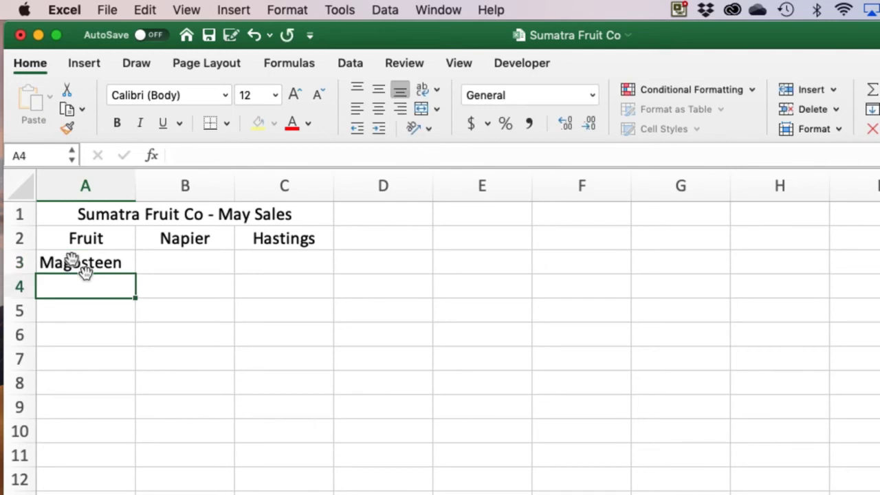
# Step: Narrow column A, then AutoFit its width to the longest fruit name
pyautogui.moveTo(134, 181); pyautogui.dragTo(115, 185)
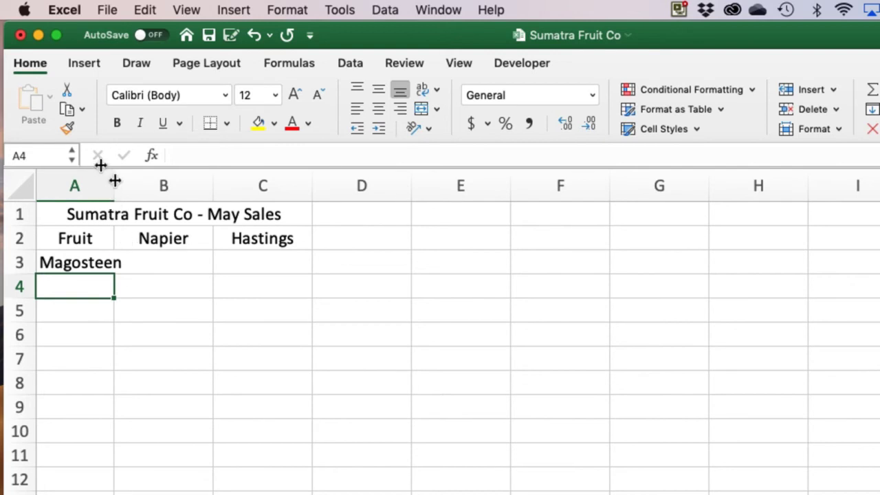
pyautogui.moveTo(115, 180)
pyautogui.mouseDown()
pyautogui.moveTo(128, 185)
pyautogui.moveTo(105, 180)
pyautogui.mouseUp()
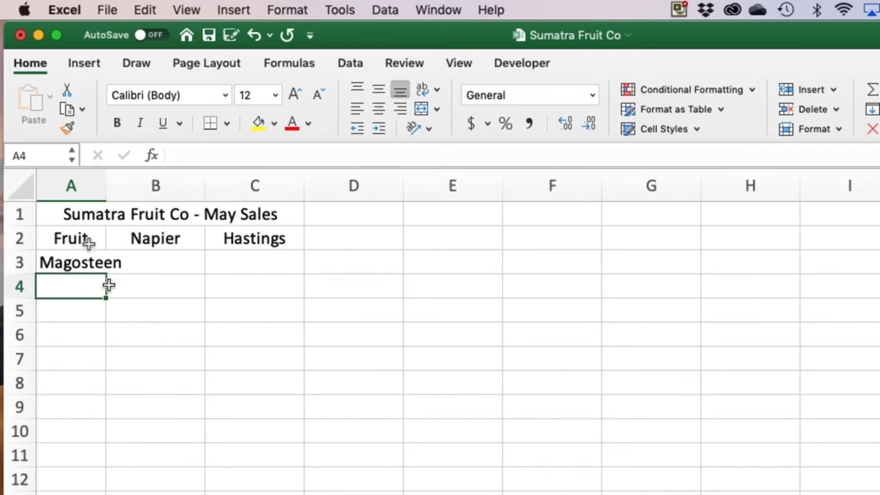
pyautogui.doubleClick(104, 183)
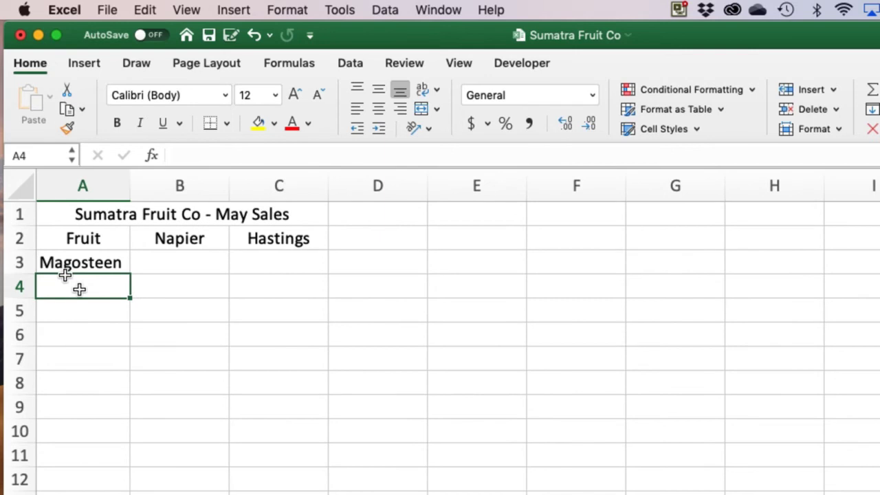
# Step: Complete the fruit list in cells A4 to A7 with Jack Fruit, Star Fruit, Durian and Rambutan
pyautogui.write('Jack Fruit')
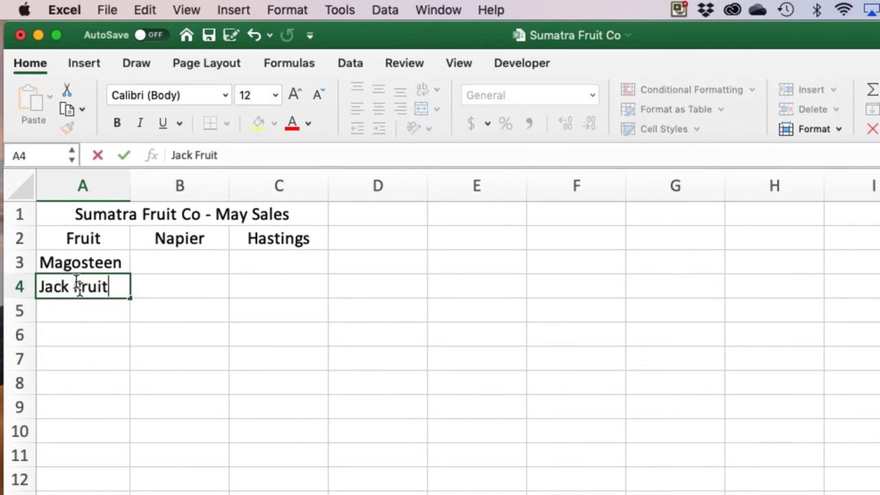
pyautogui.press('Return')
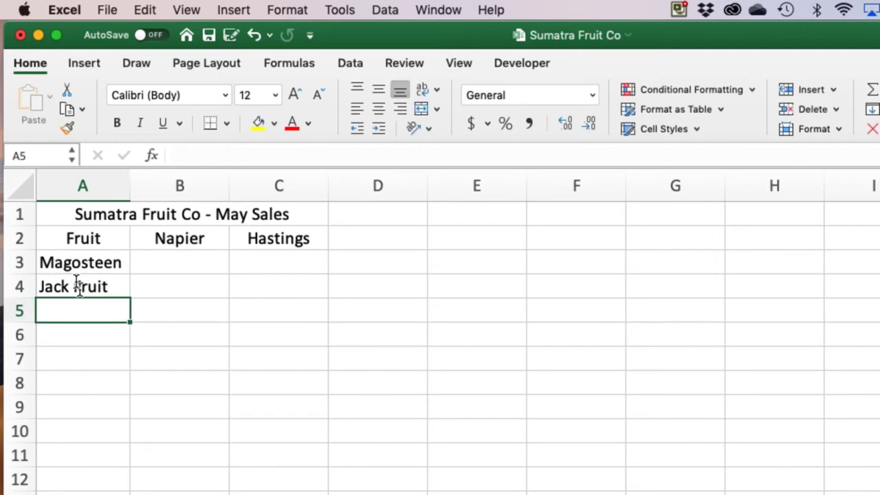
pyautogui.write('Star')
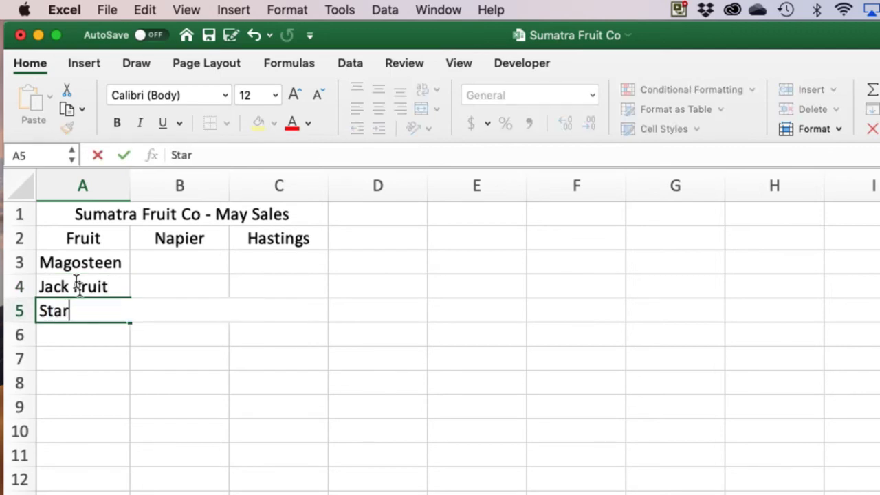
pyautogui.write(' Fruit')
pyautogui.press('Return')
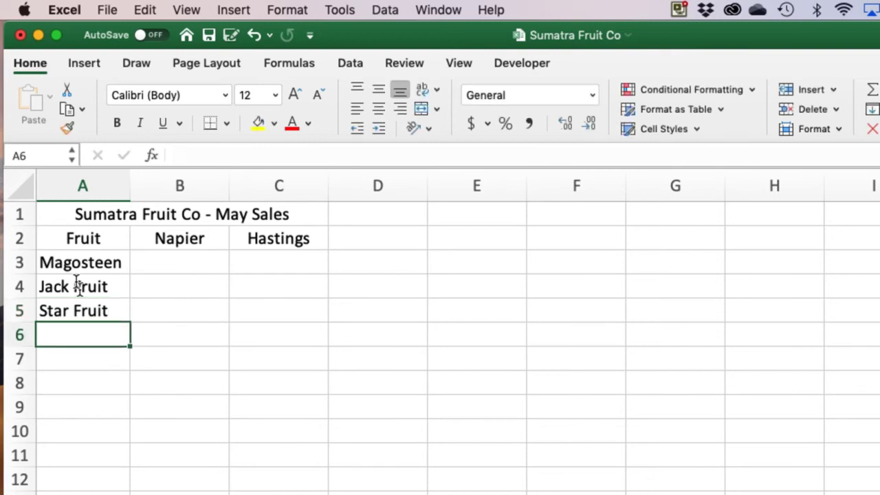
pyautogui.write('Dur')
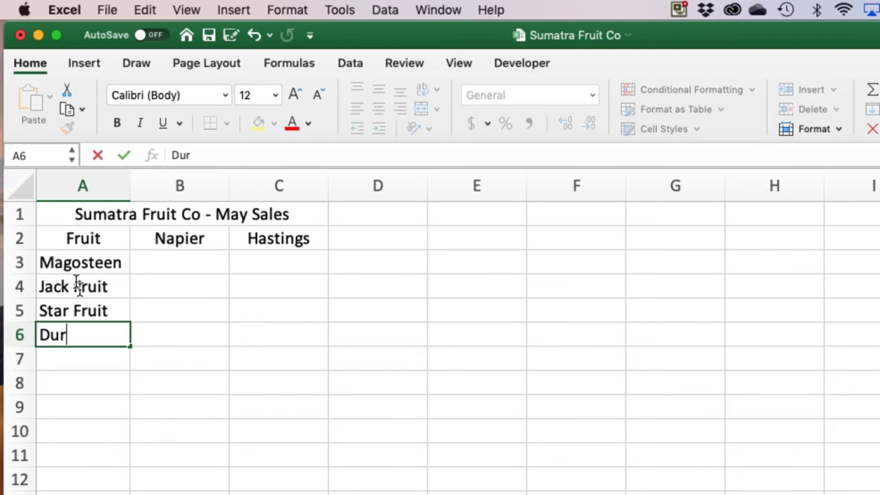
pyautogui.write('ian')
pyautogui.press('Return')
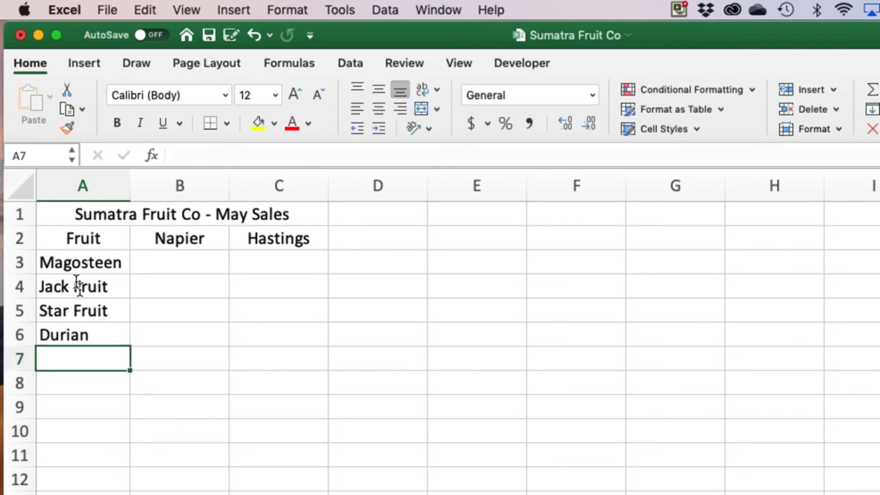
pyautogui.write('Rambutan')
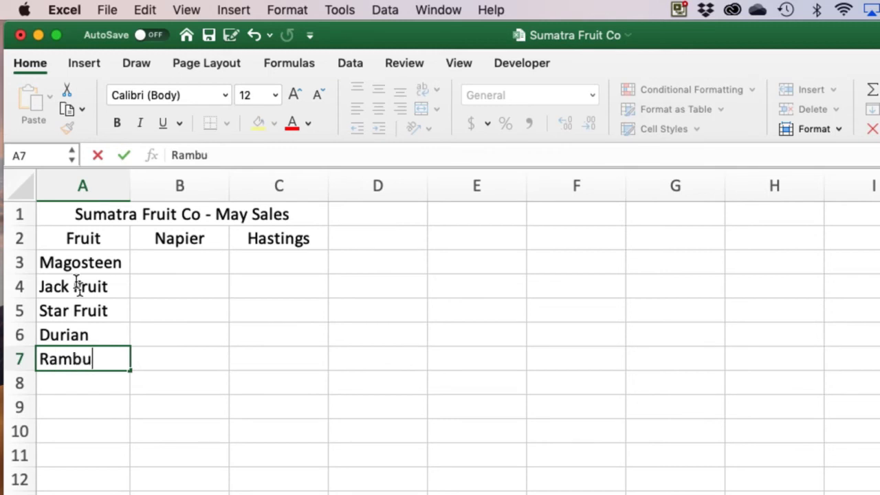
pyautogui.click(206, 407)
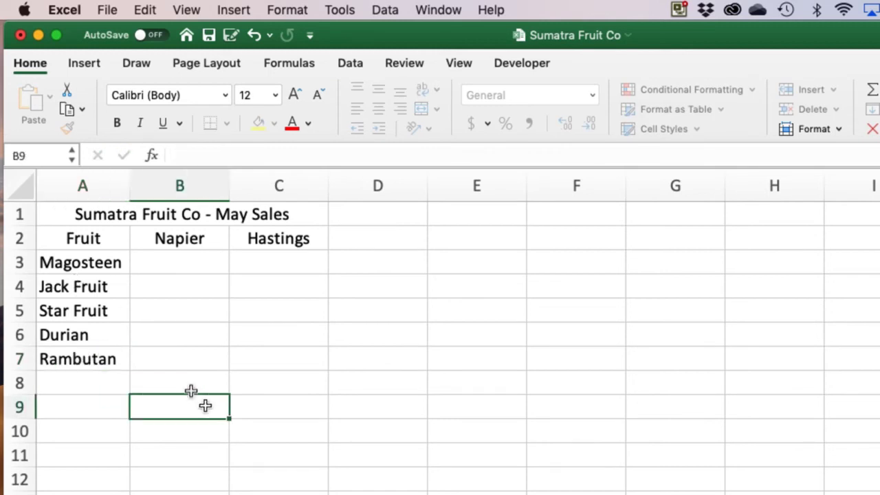
# Step: Enter the Magosteen sales figures: 2100 for Napier in B3 and 3,500 for Hastings in C3
pyautogui.click(165, 263)
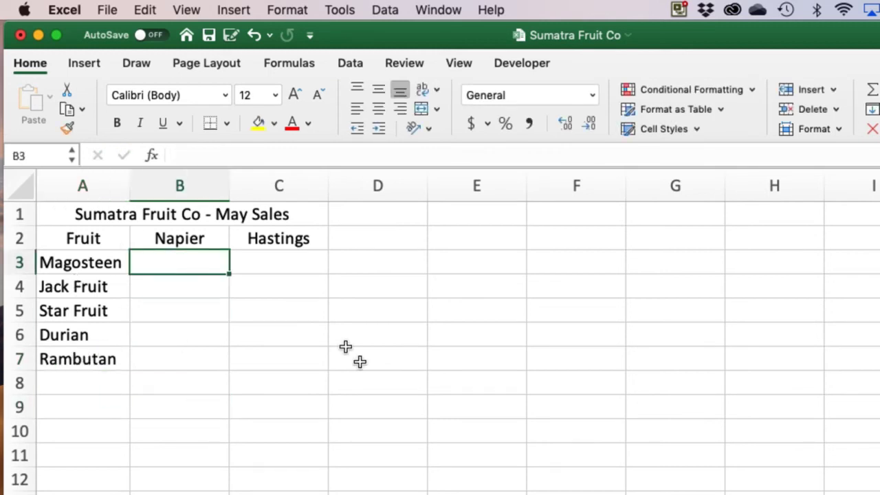
pyautogui.write('2100')
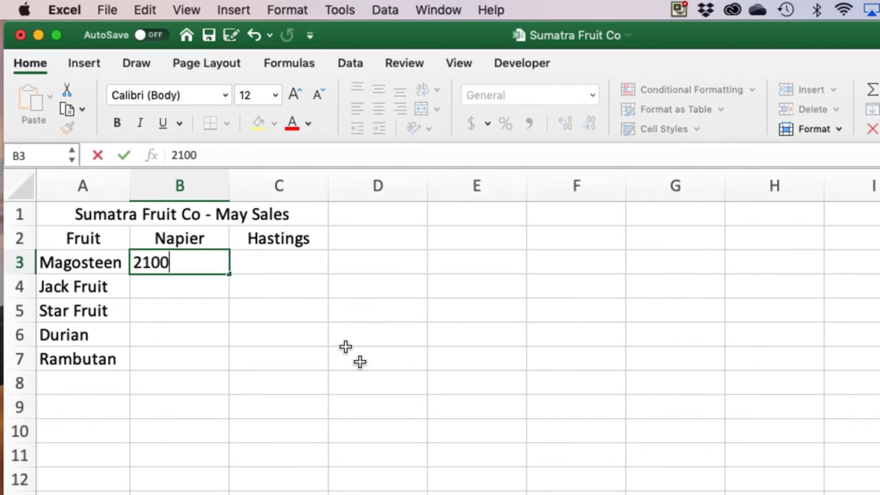
pyautogui.click(277, 262)
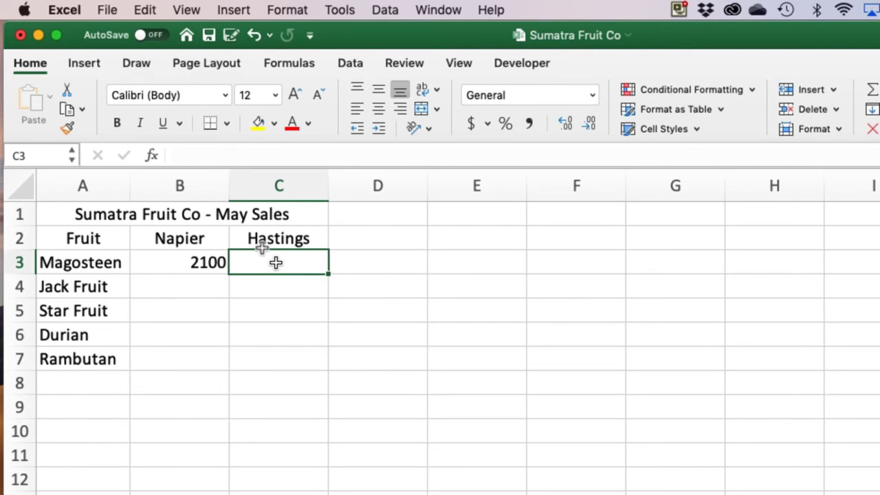
pyautogui.write('3,500')
pyautogui.click(295, 357)
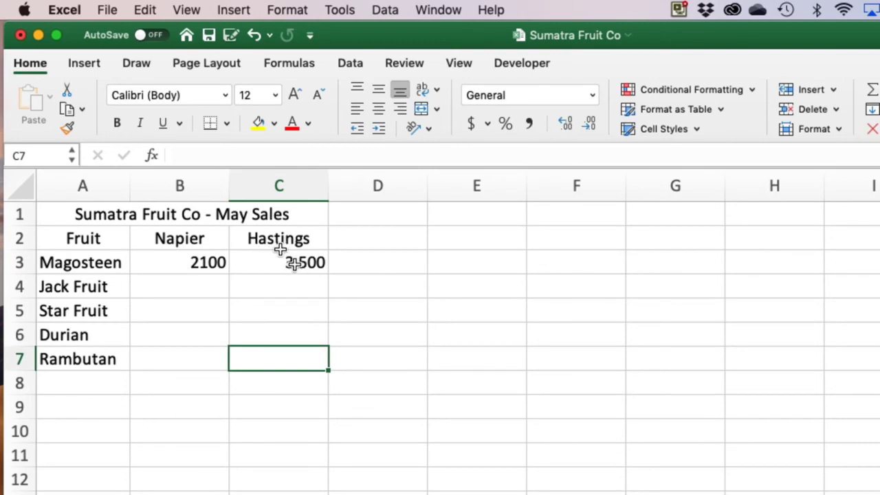
# Step: Try re-entering the Hastings Magosteen figure in C3 as plain 3500 without a comma
pyautogui.click(293, 264)
pyautogui.write('3')
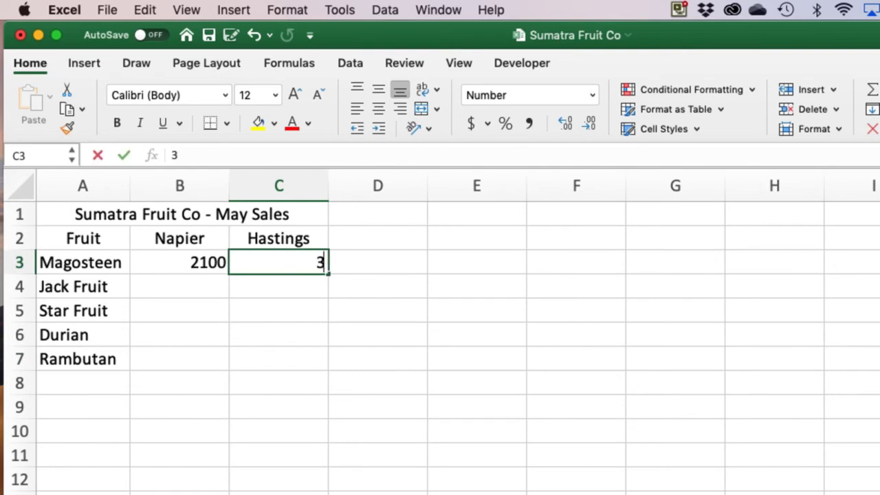
pyautogui.write('500')
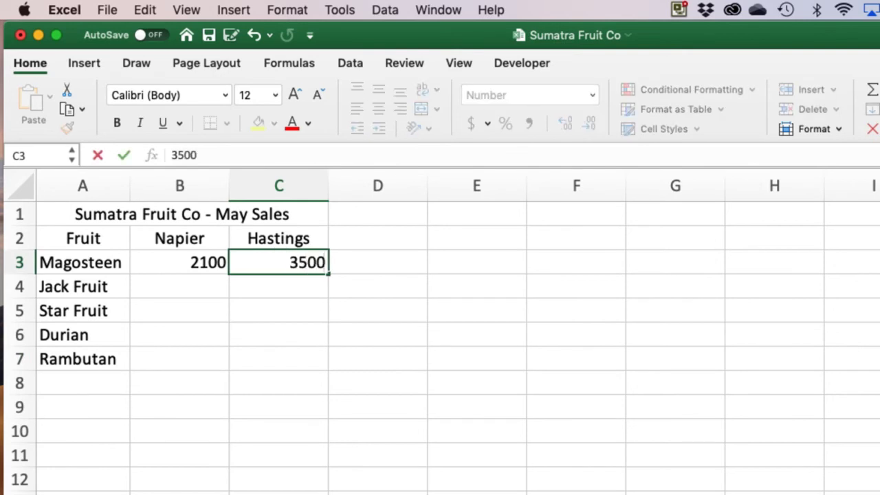
pyautogui.click(191, 292)
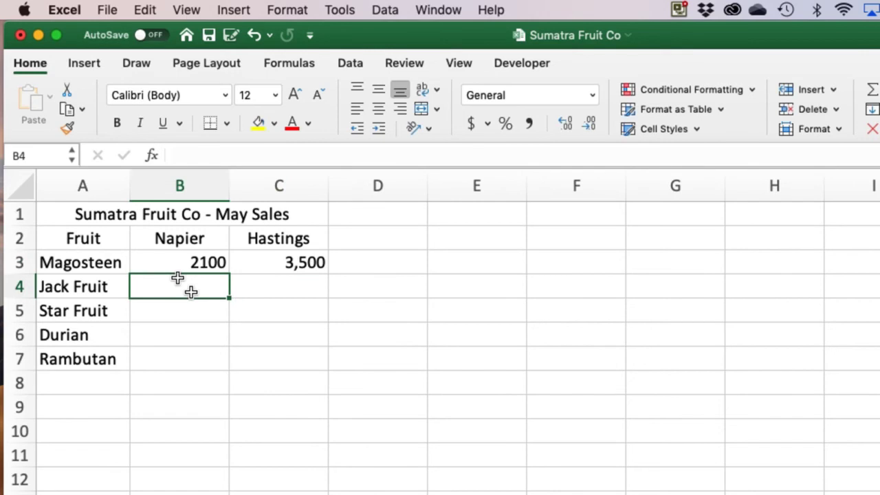
pyautogui.click(297, 259)
pyautogui.write('3,50')
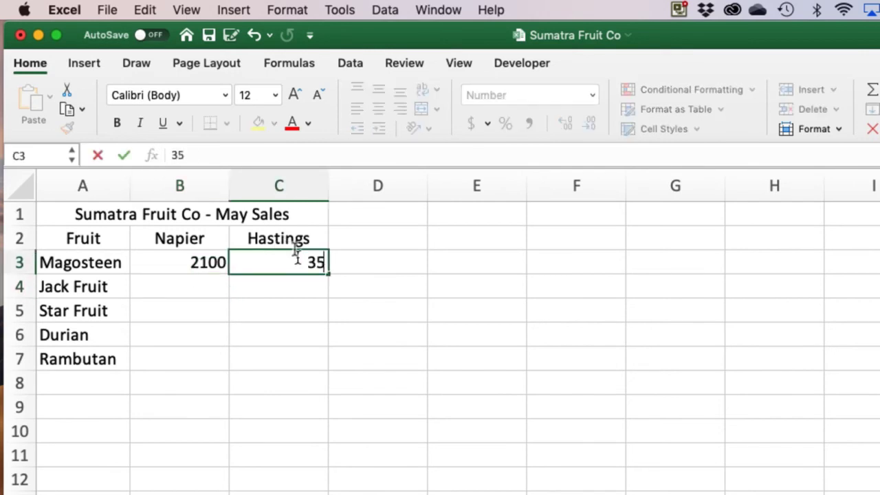
pyautogui.write('00')
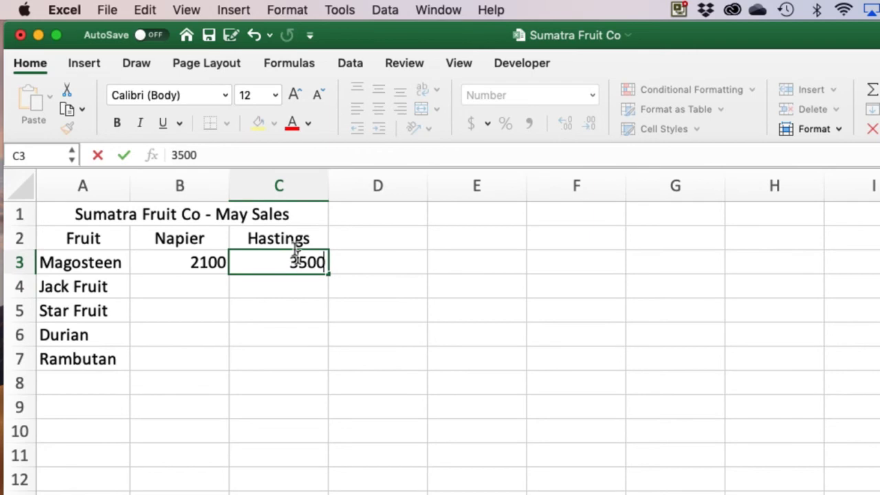
pyautogui.click(307, 307)
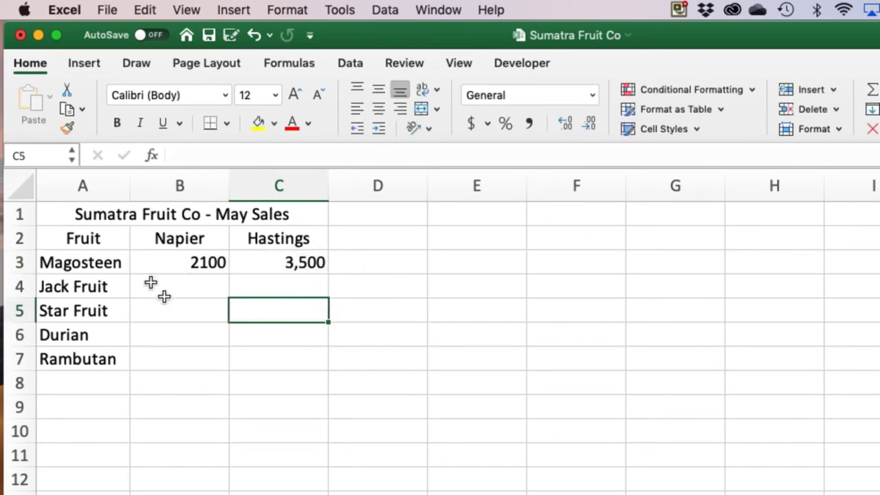
# Step: Enter the remaining Napier sales in B4 to B7: 4300, 3400, 500 and 1700
pyautogui.click(204, 289)
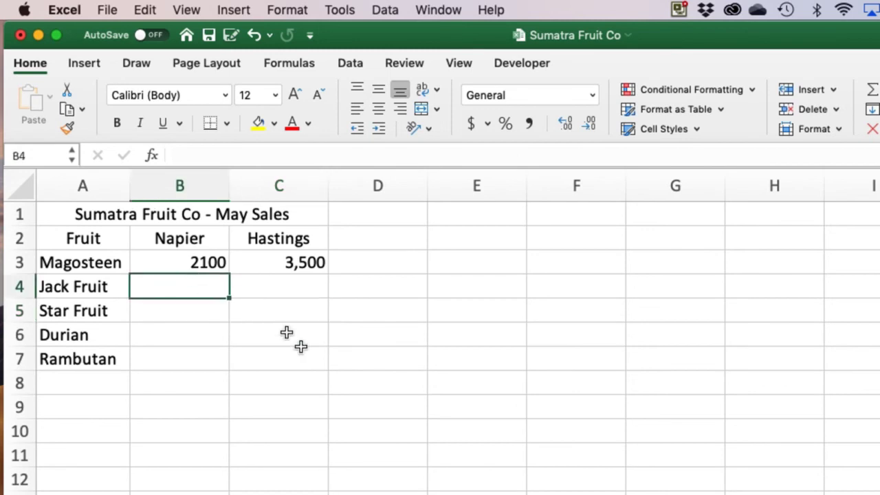
pyautogui.write('4300')
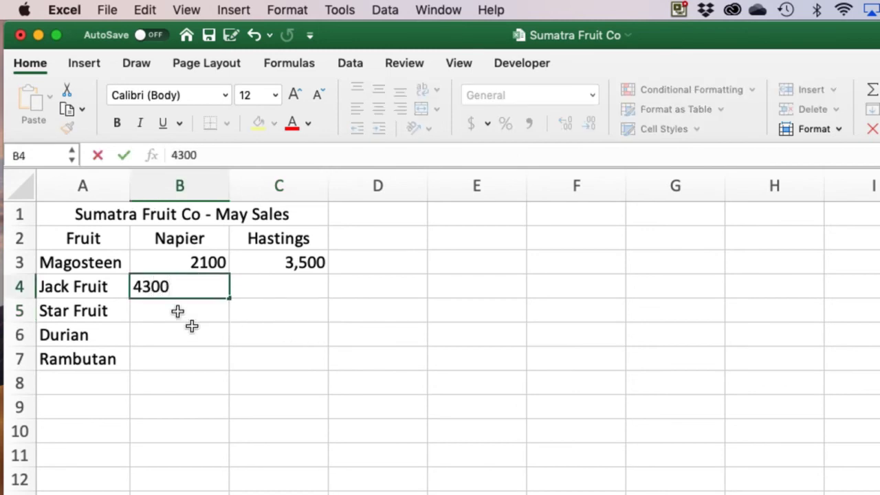
pyautogui.press('Return')
pyautogui.write('3400')
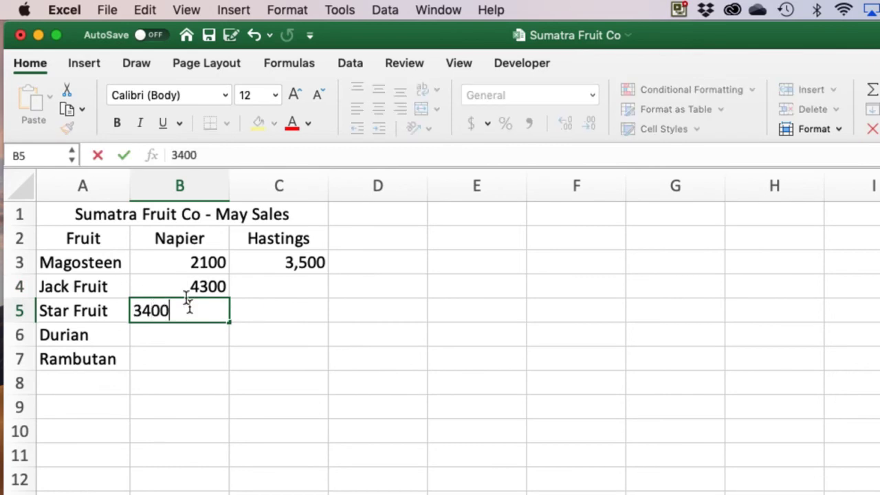
pyautogui.press('Return')
pyautogui.write('500')
pyautogui.press('Return')
pyautogui.write('1700')
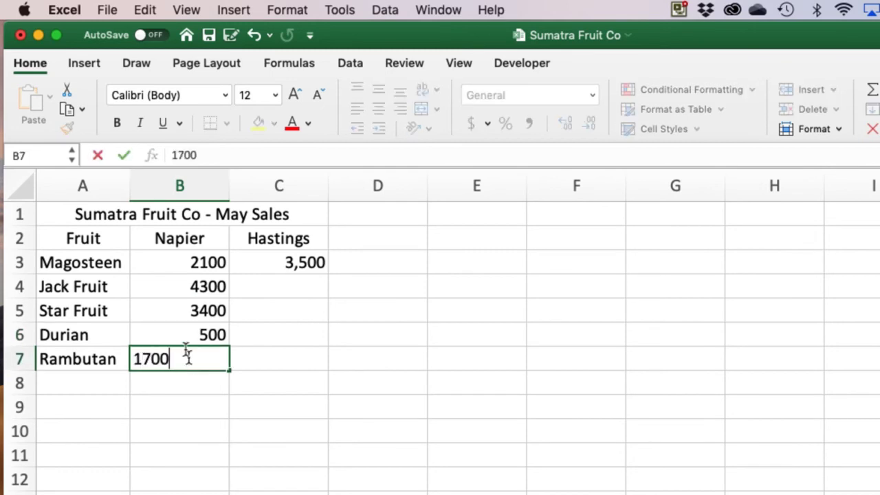
# Step: Enter the remaining Hastings sales in C4 to C7: 1800, 4600, 450 and 1400
pyautogui.click(299, 289)
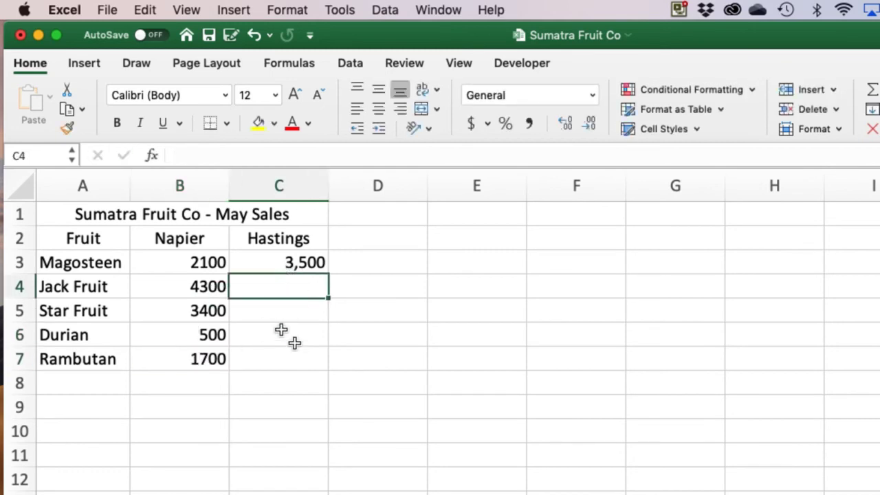
pyautogui.write('1')
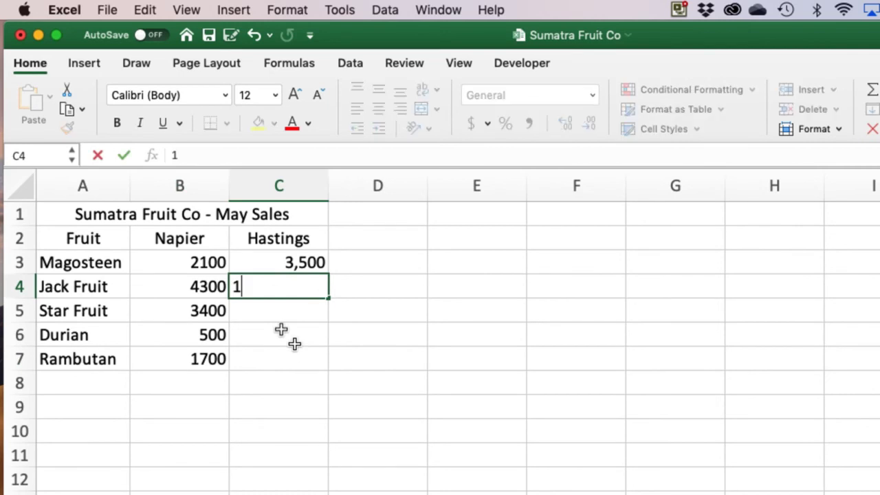
pyautogui.write('800')
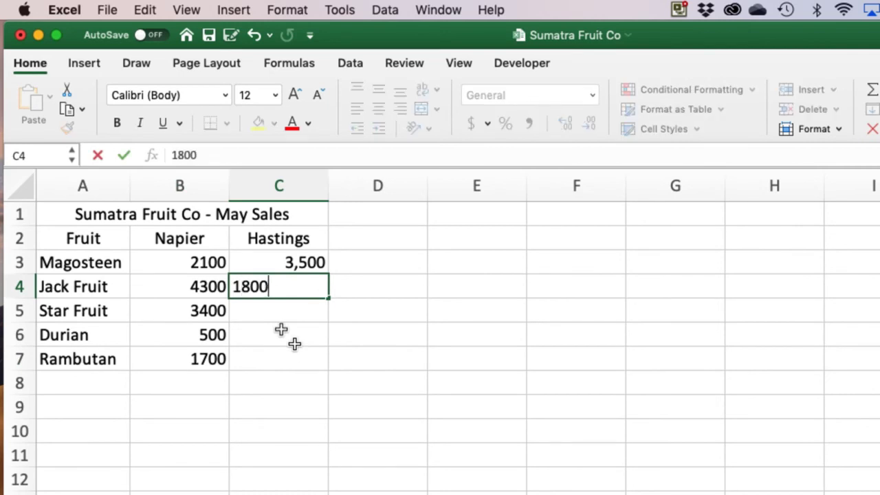
pyautogui.press('Return')
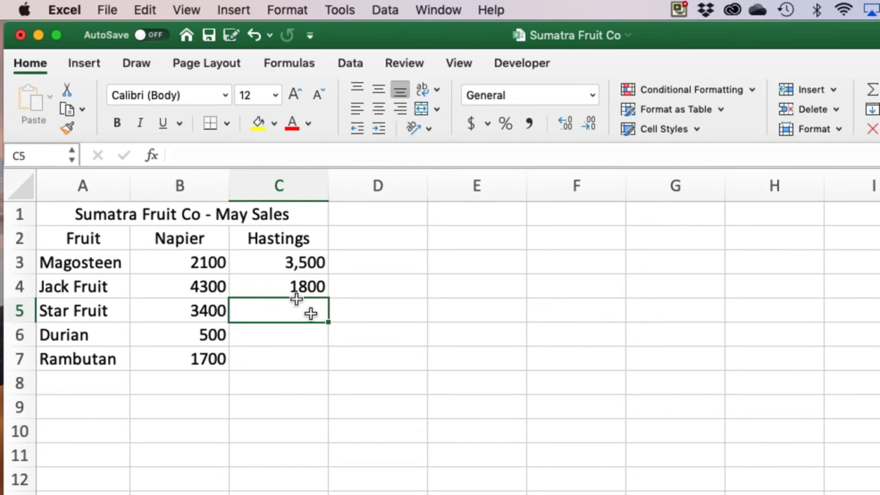
pyautogui.write('4600')
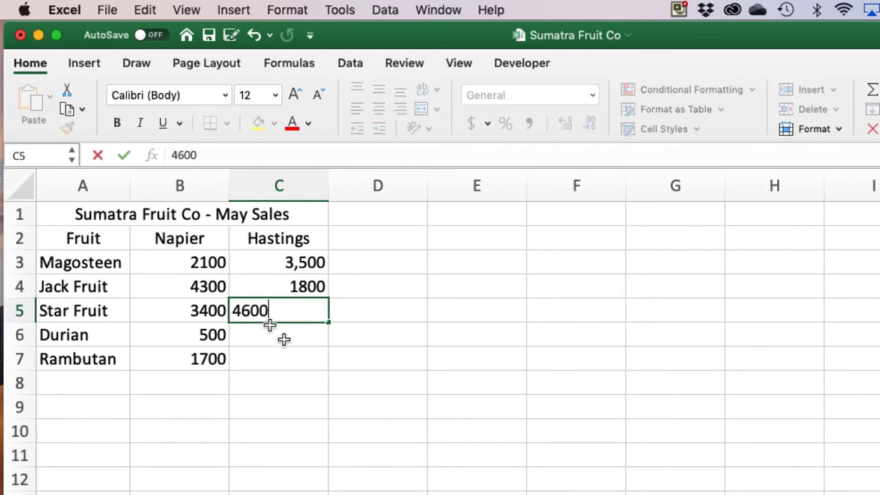
pyautogui.press('Return')
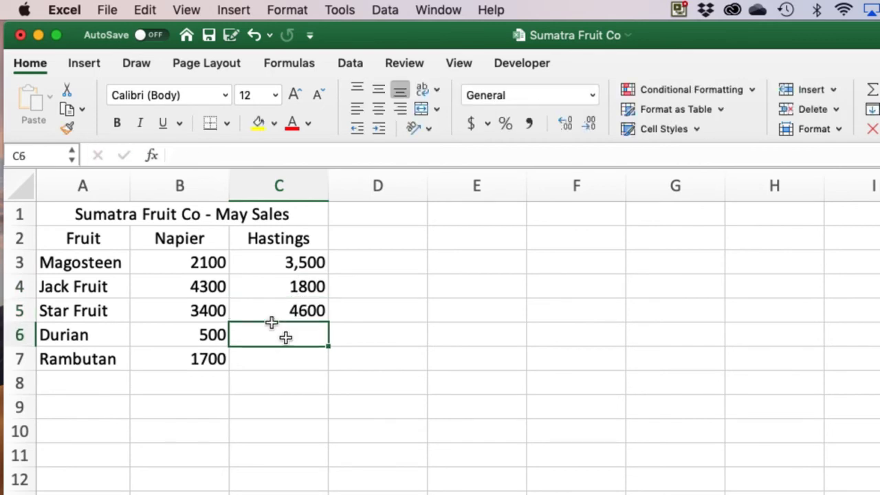
pyautogui.write('450')
pyautogui.press('Return')
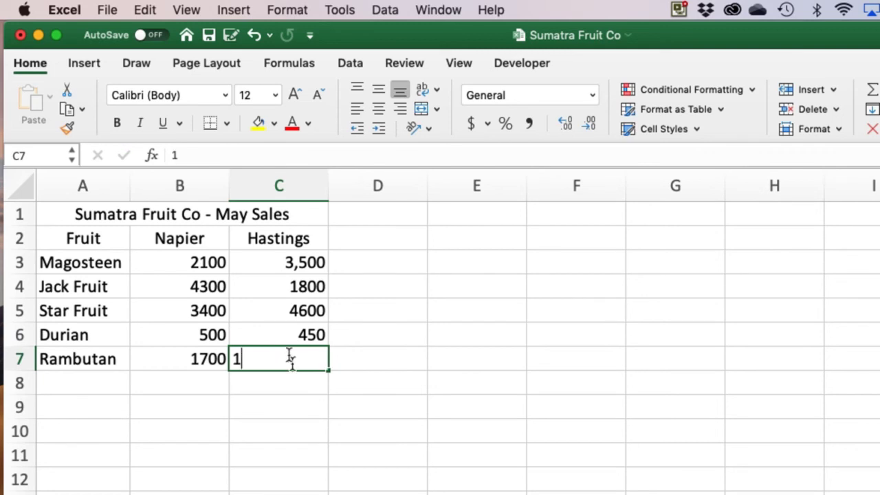
pyautogui.write('1400')
pyautogui.click(301, 401)
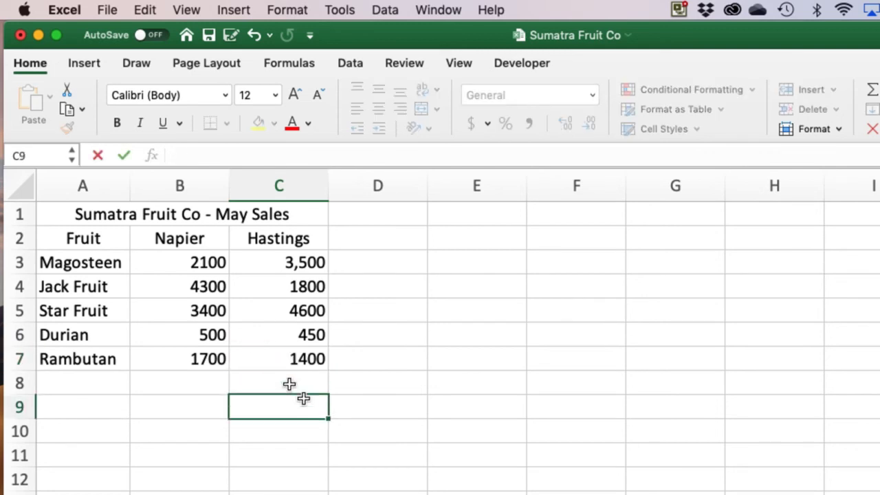
# Step: Add the row label "TOTAL" in cell A8 below the fruit list
pyautogui.click(101, 383)
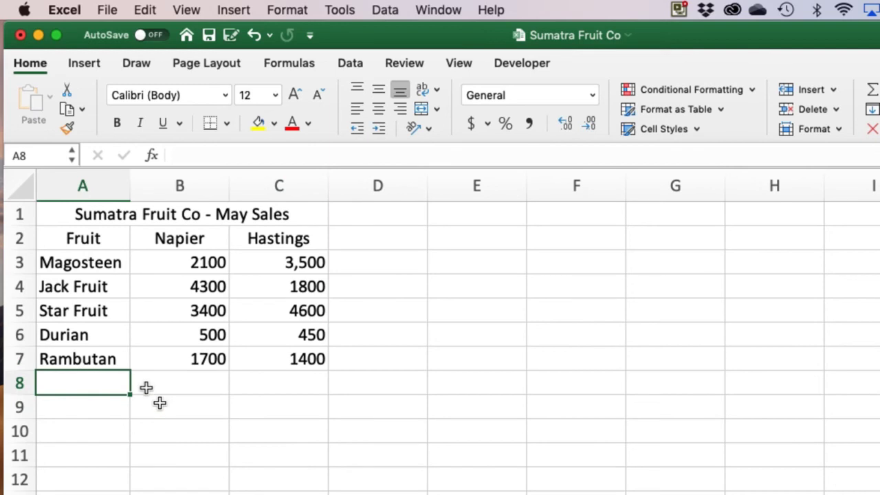
pyautogui.write('TOTAL')
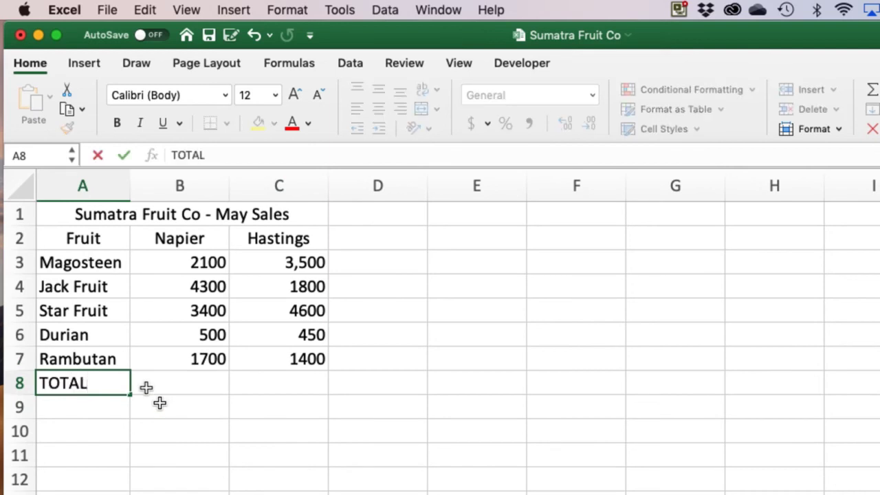
pyautogui.click(225, 447)
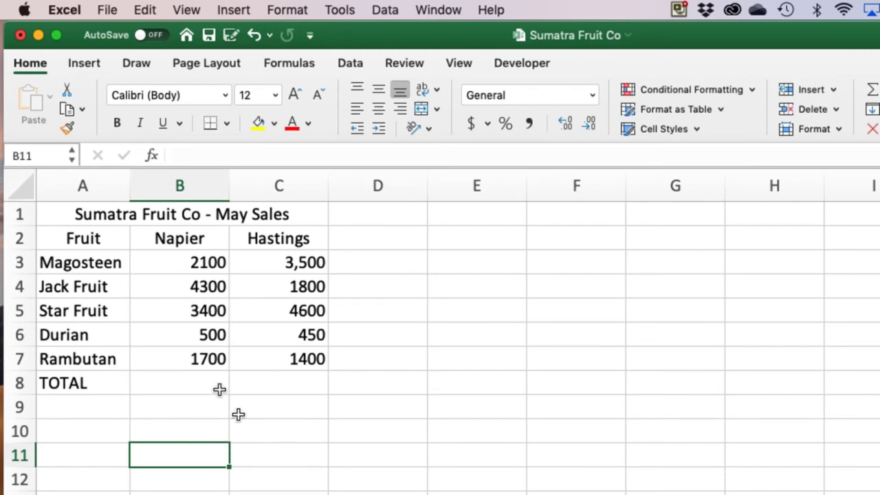
# Step: Apply All Borders to the whole sales table, A1 to C8
pyautogui.moveTo(56, 213); pyautogui.dragTo(250, 388)
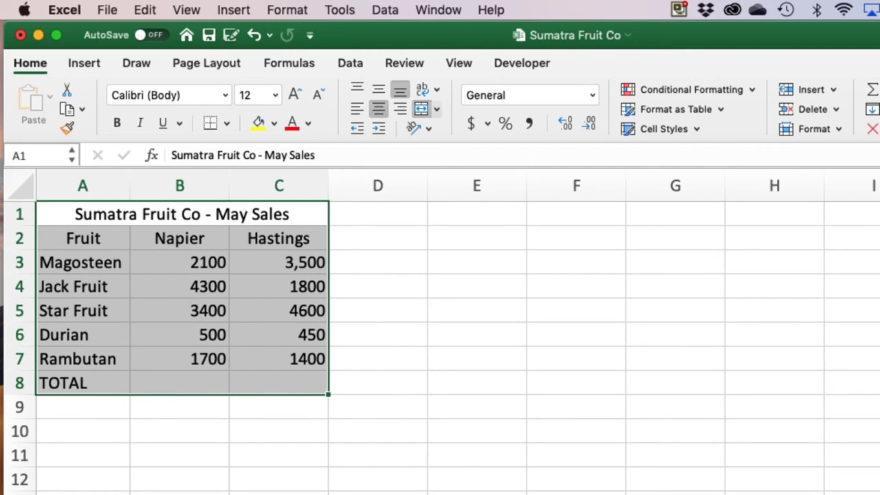
pyautogui.click(226, 124)
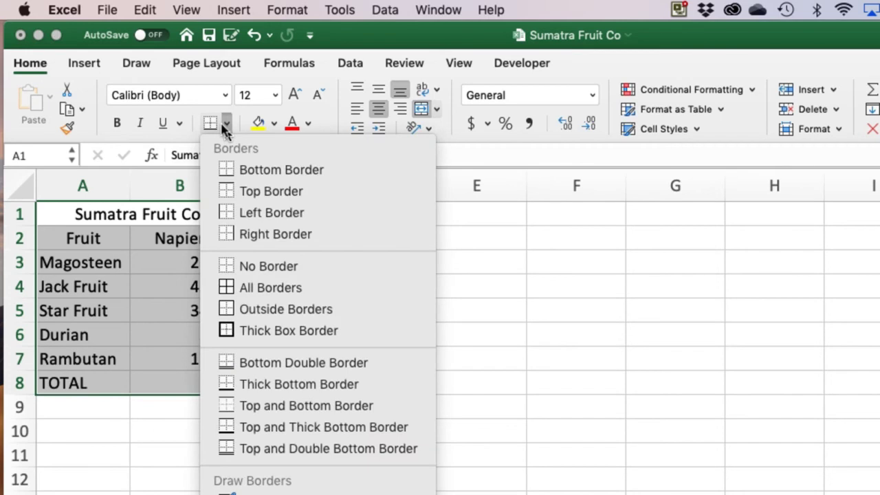
pyautogui.click(264, 289)
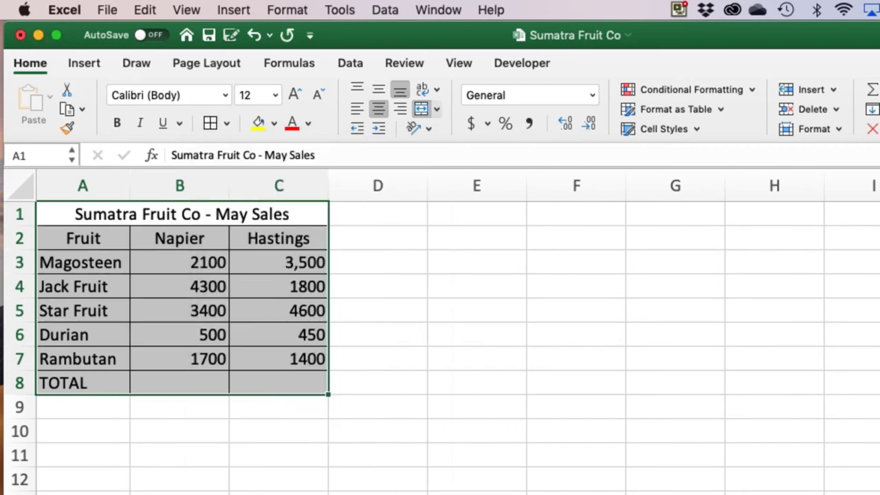
pyautogui.click(428, 485)
# Step: Total the Napier sales in B8 with the formula =B3+B4+B5+B6+B7 and check the stored formula
pyautogui.click(191, 384)
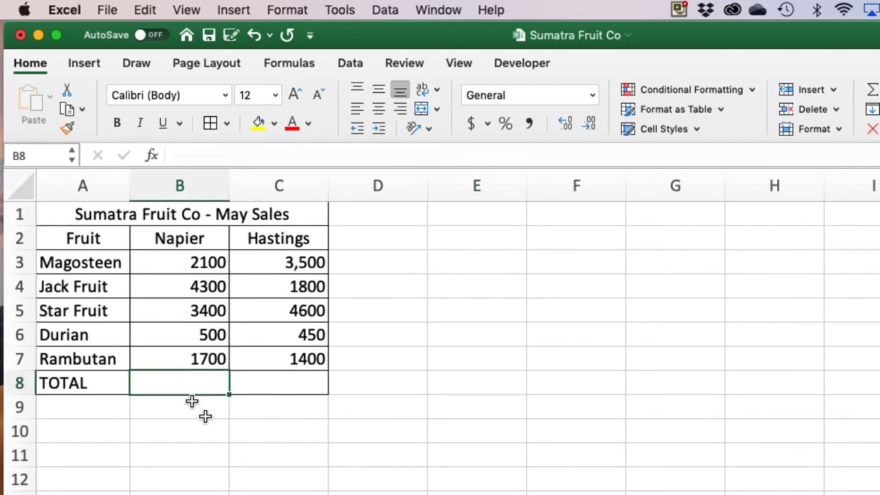
pyautogui.write('=')
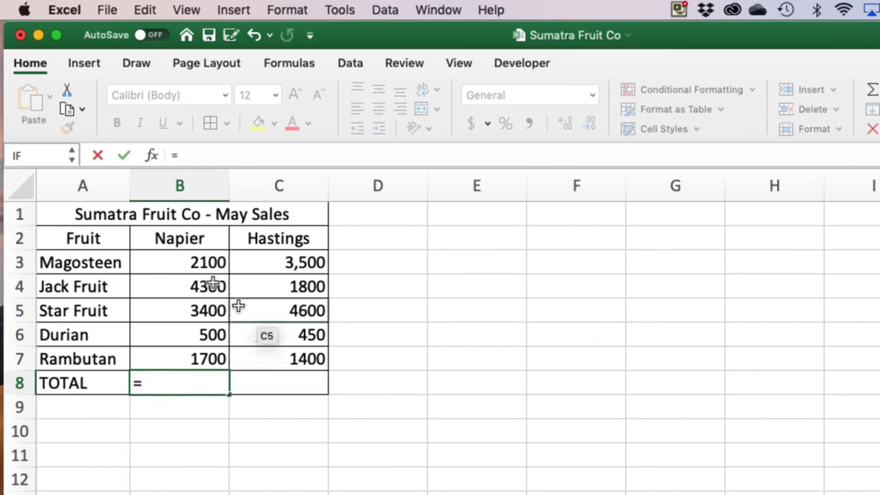
pyautogui.click(199, 262)
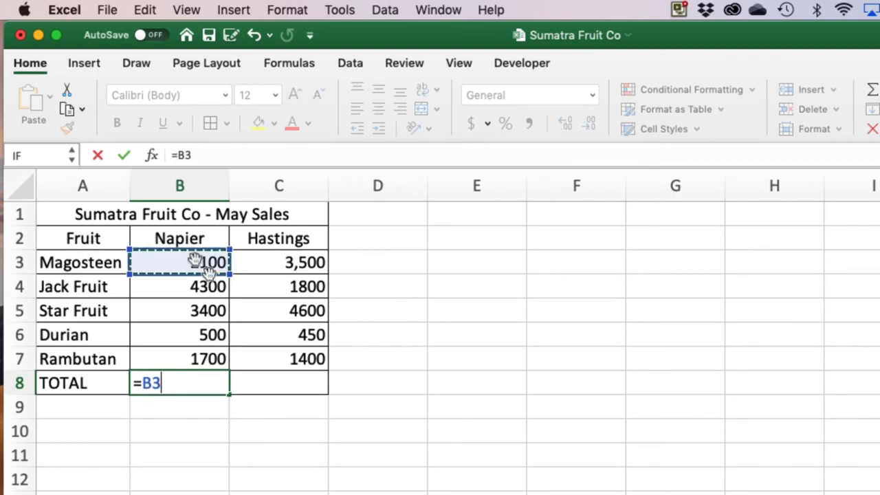
pyautogui.write('+')
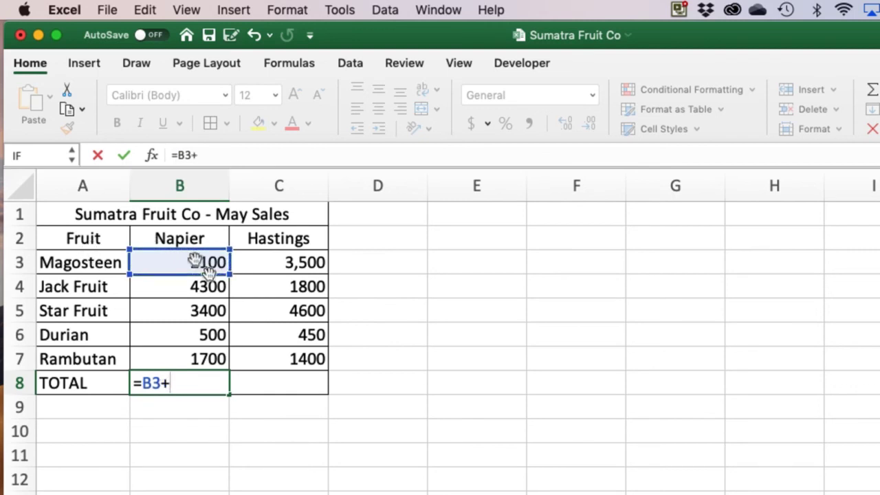
pyautogui.click(206, 291)
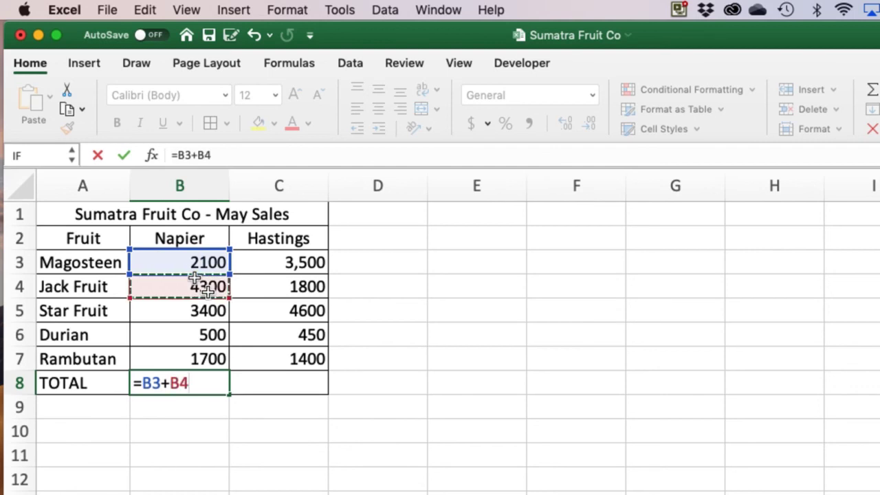
pyautogui.write('+')
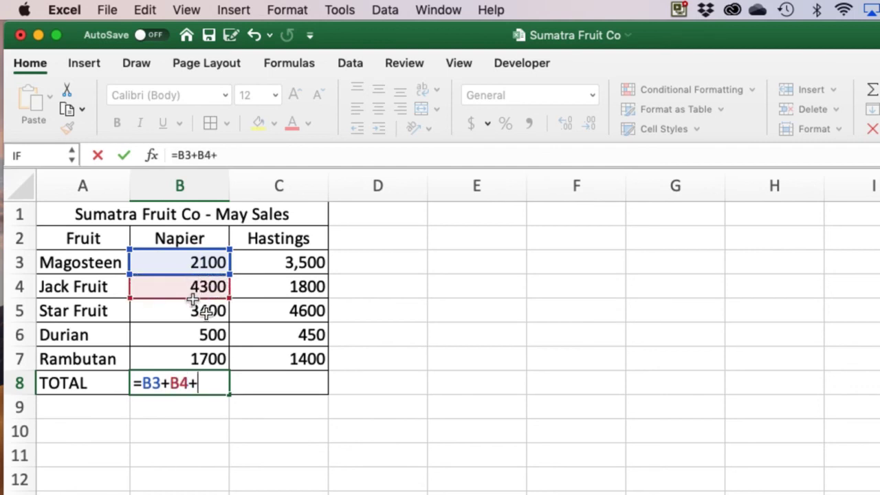
pyautogui.click(206, 311)
pyautogui.write('+')
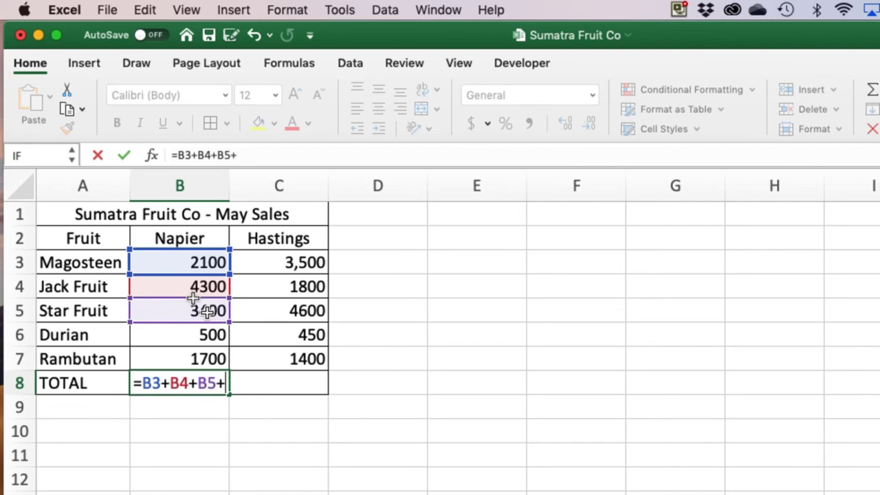
pyautogui.click(215, 334)
pyautogui.write('+')
pyautogui.click(210, 358)
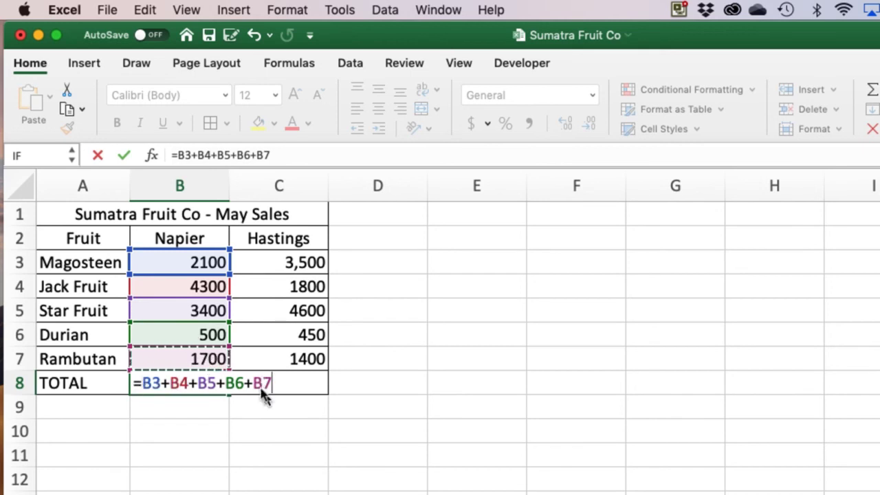
pyautogui.press('Return')
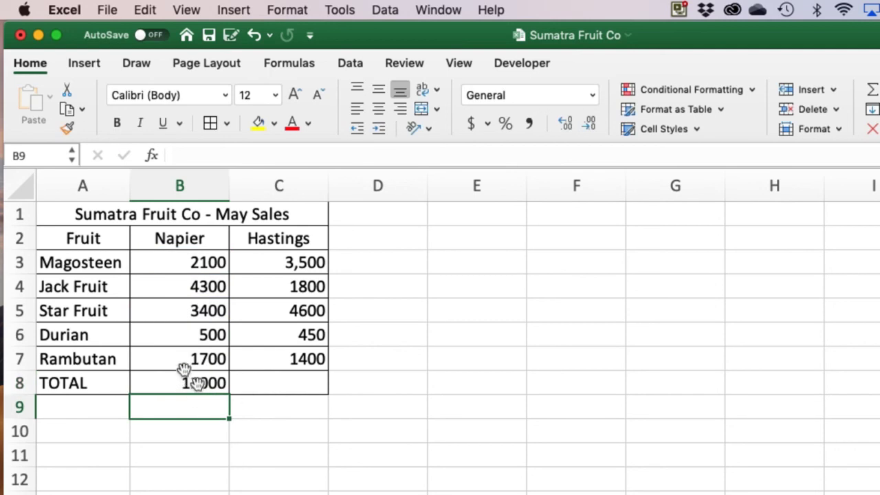
pyautogui.click(196, 383)
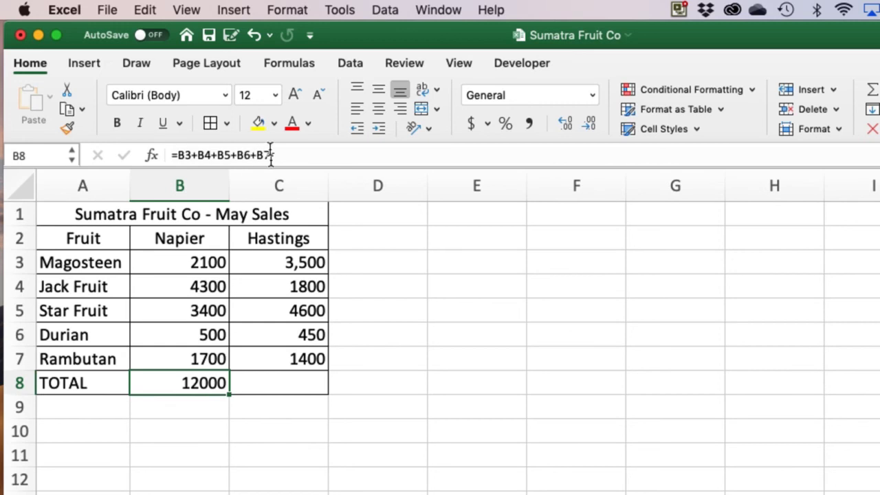
# Step: Total the Hastings sales in cell C8 by inserting the SUM function over the range C3:C7
pyautogui.click(271, 383)
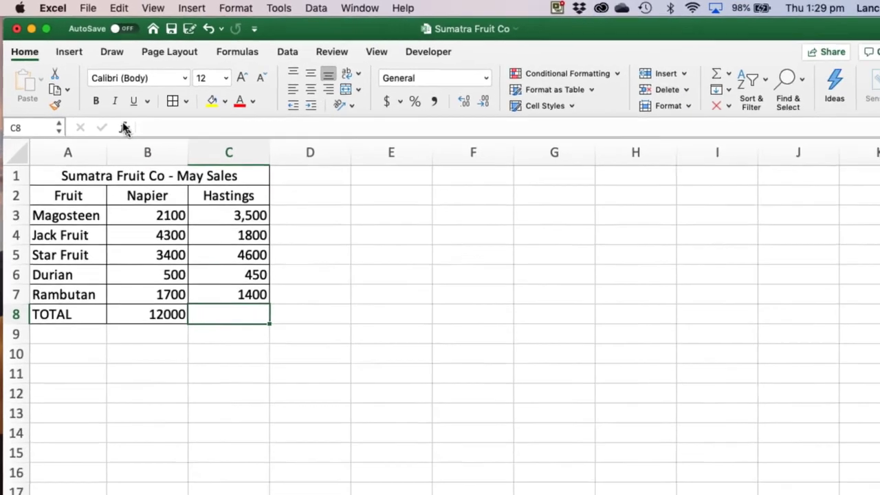
pyautogui.click(145, 148)
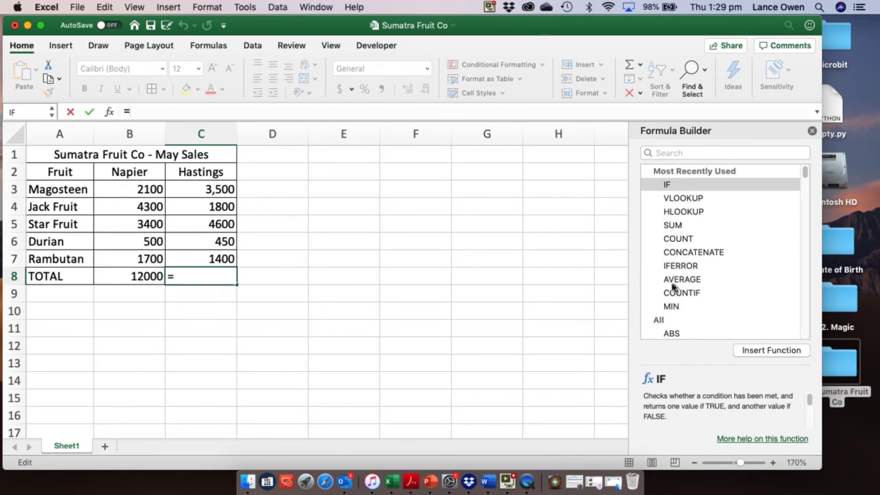
pyautogui.click(663, 152)
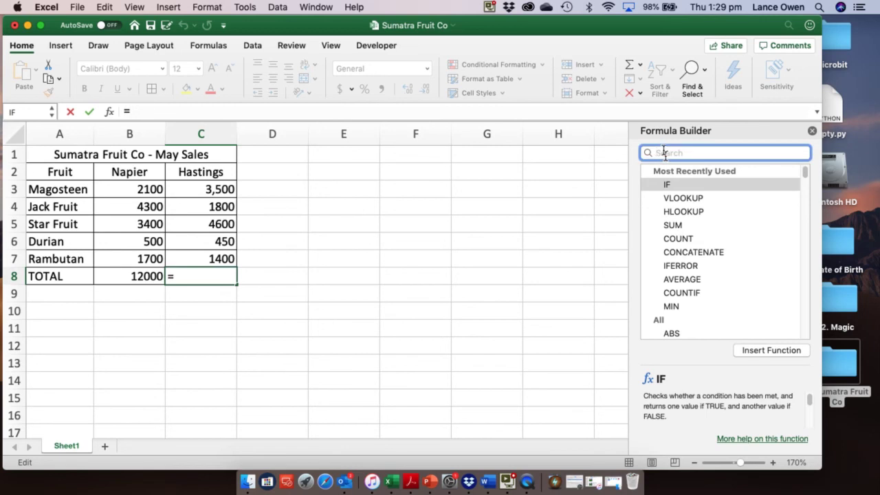
pyautogui.write('SUM')
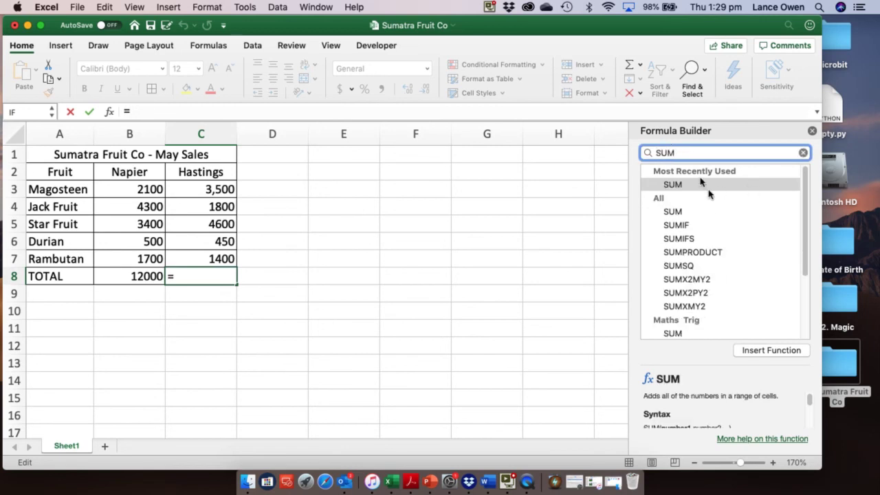
pyautogui.click(769, 350)
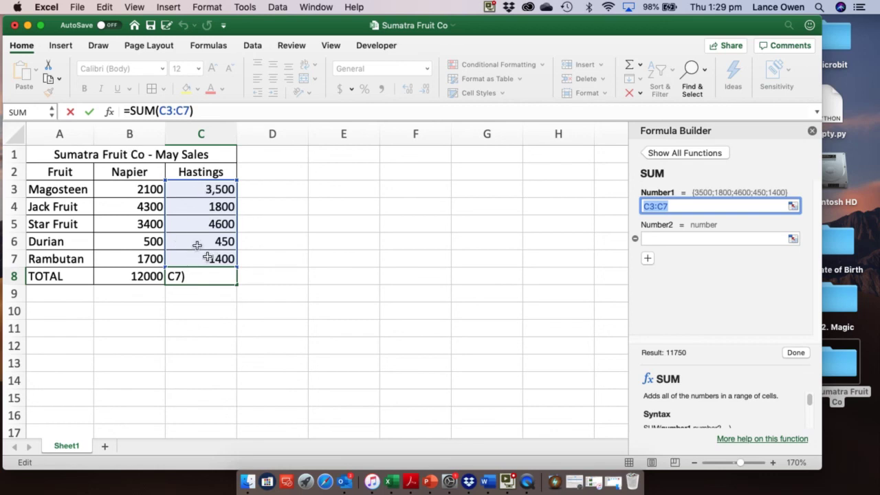
pyautogui.press('Return')
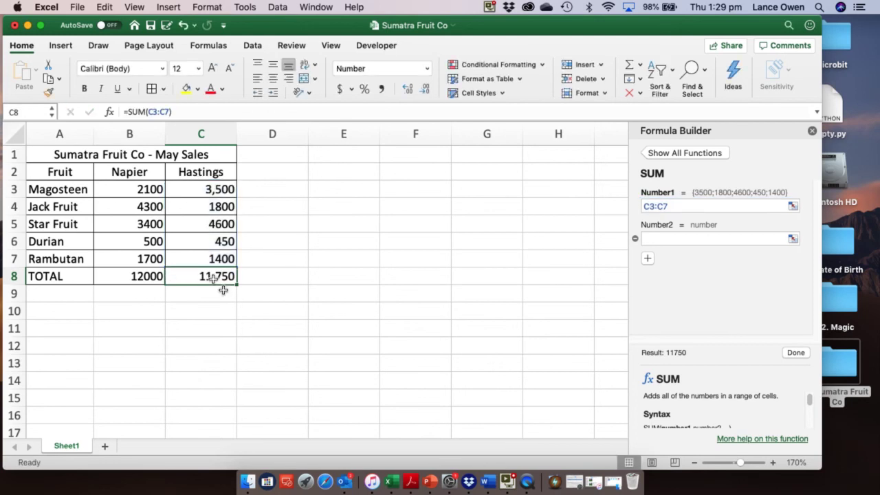
pyautogui.click(266, 342)
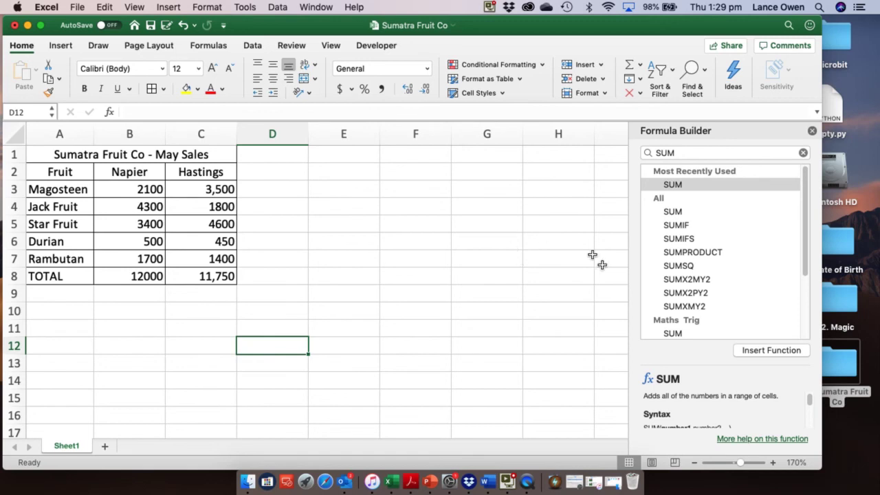
# Step: Make the column headings Fruit, Napier and Hastings in A2 to C2 bold
pyautogui.moveTo(42, 164); pyautogui.dragTo(186, 171)
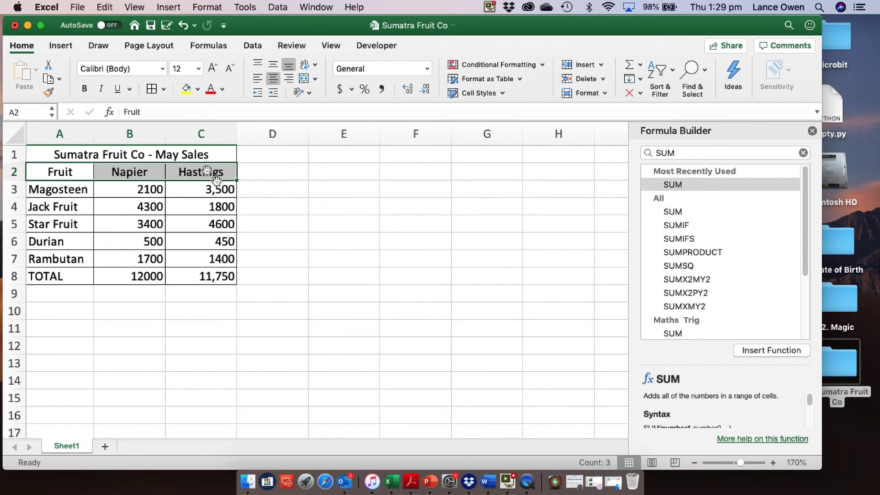
pyautogui.click(84, 92)
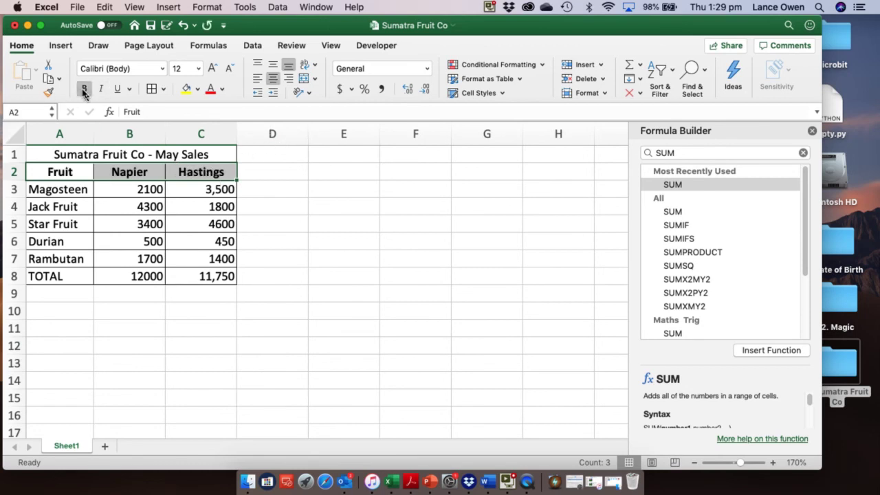
pyautogui.click(335, 328)
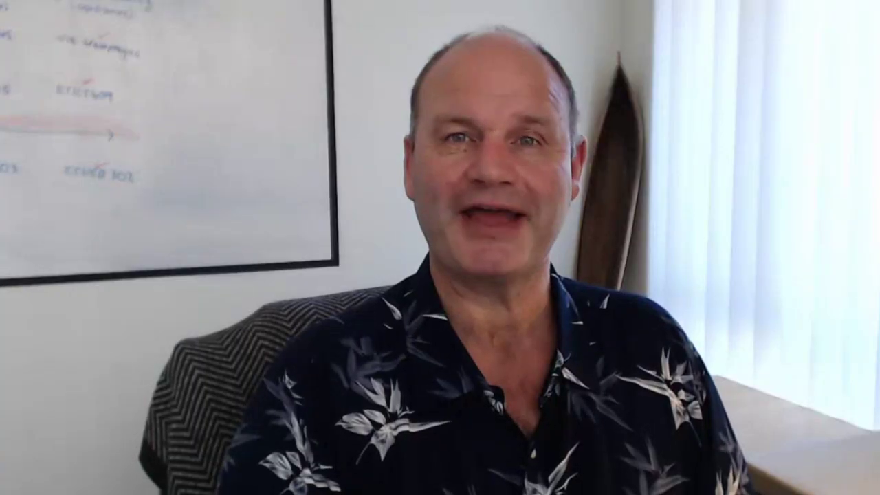